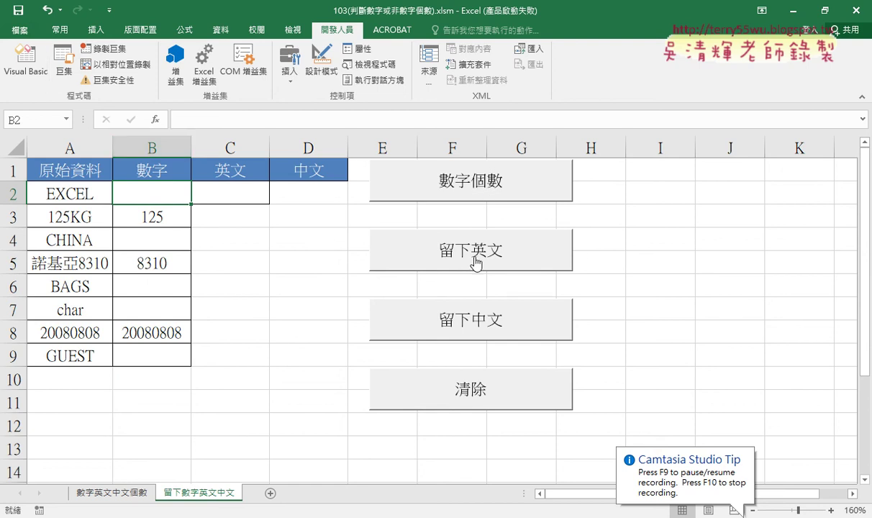
Assign the 留下數字 macro to the top sheet button
right_click(487, 184)
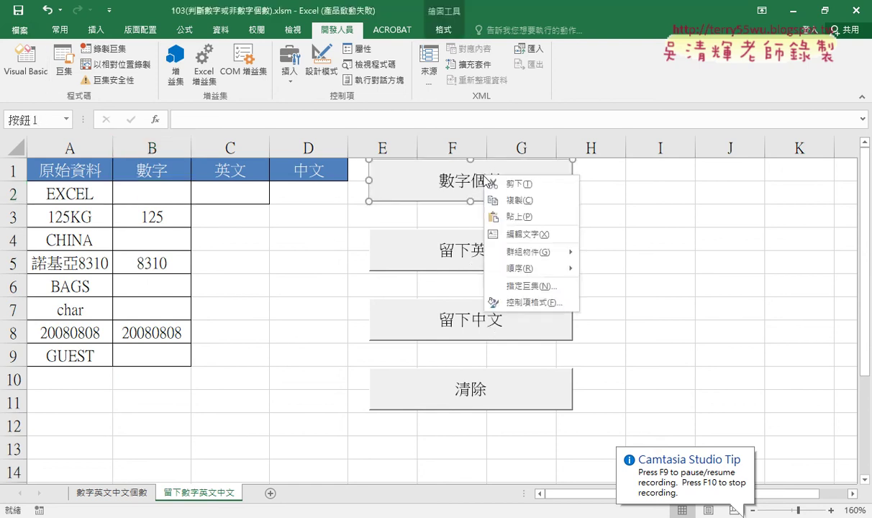
left_click(489, 275)
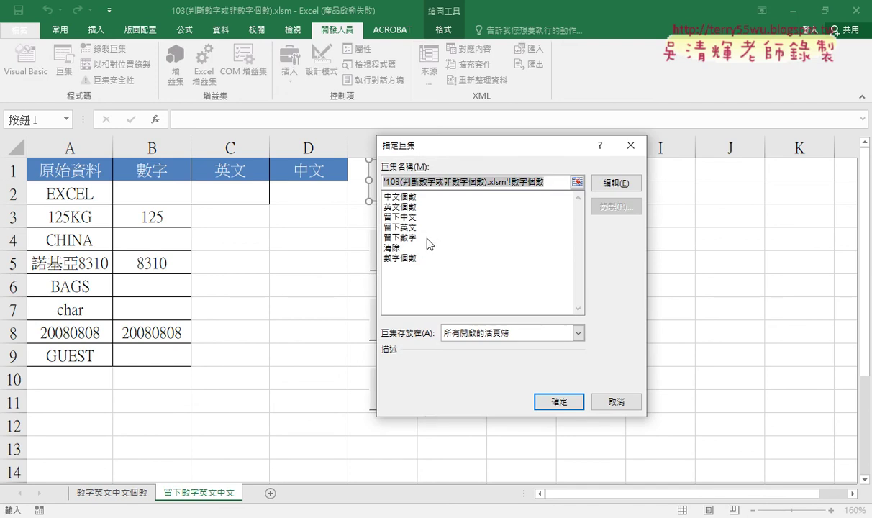
left_click(407, 237)
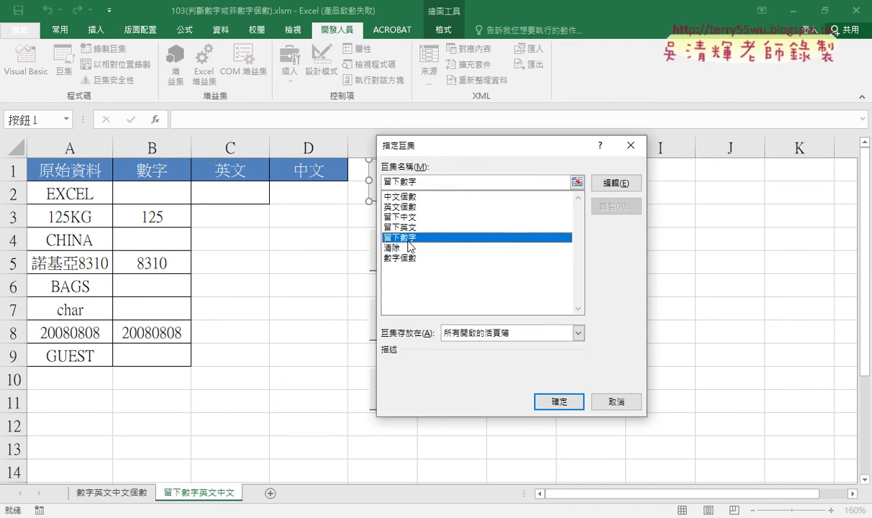
right_click(393, 181)
left_click(421, 207)
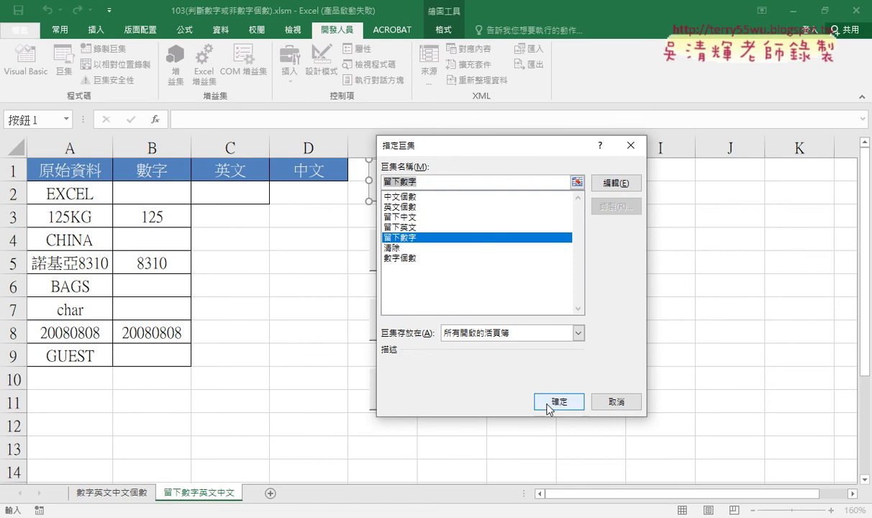
left_click(554, 401)
Change the button's caption from 數字個數 to 留下數字
left_click(432, 171)
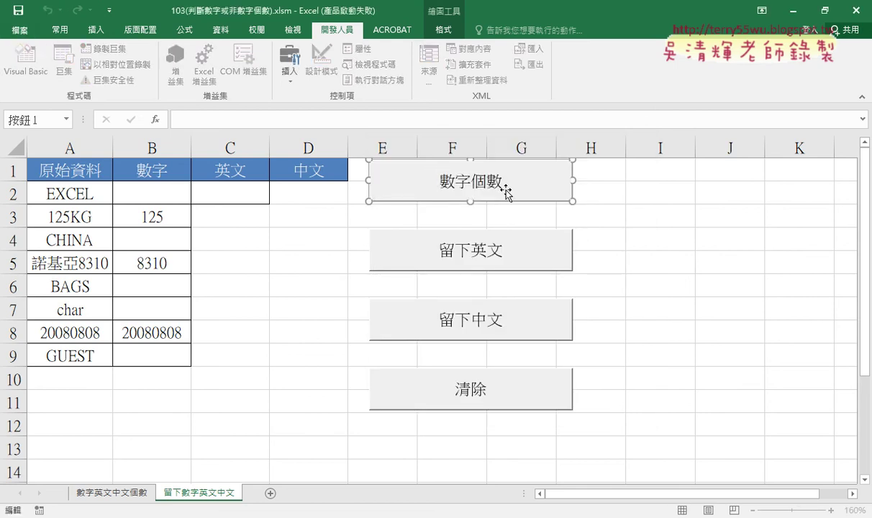
key("BackSpace")
key("BackSpace")
key("BackSpace")
type("留下數字")
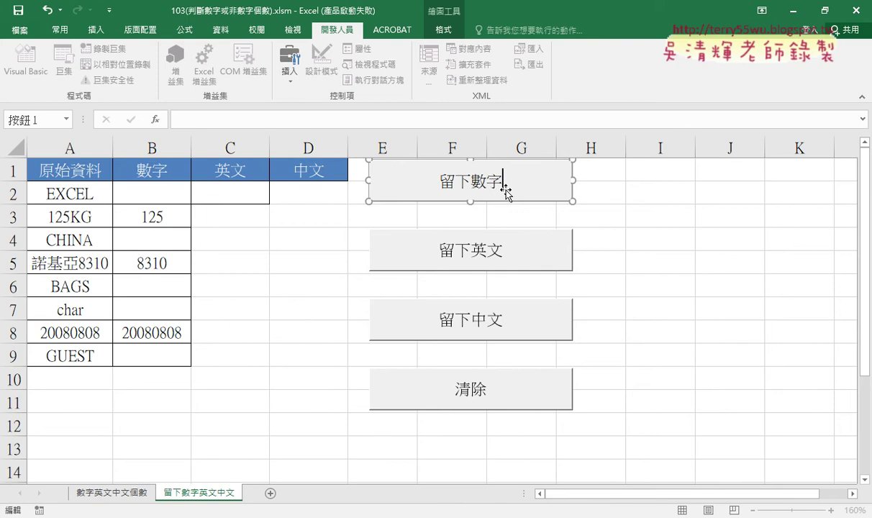
left_click(645, 232)
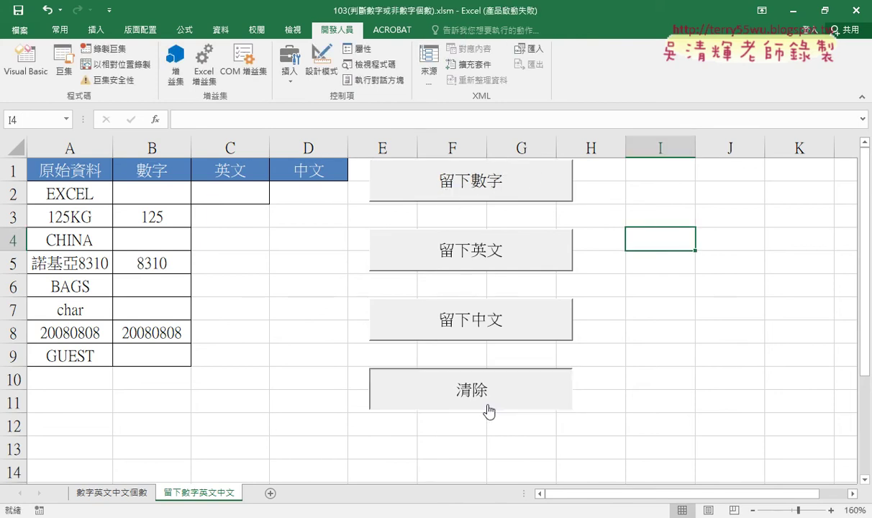
Run 清除, 留下數字 and 留下英文, then delete the stray letters in E2:E9
left_click(464, 385)
left_click(446, 179)
left_click(480, 262)
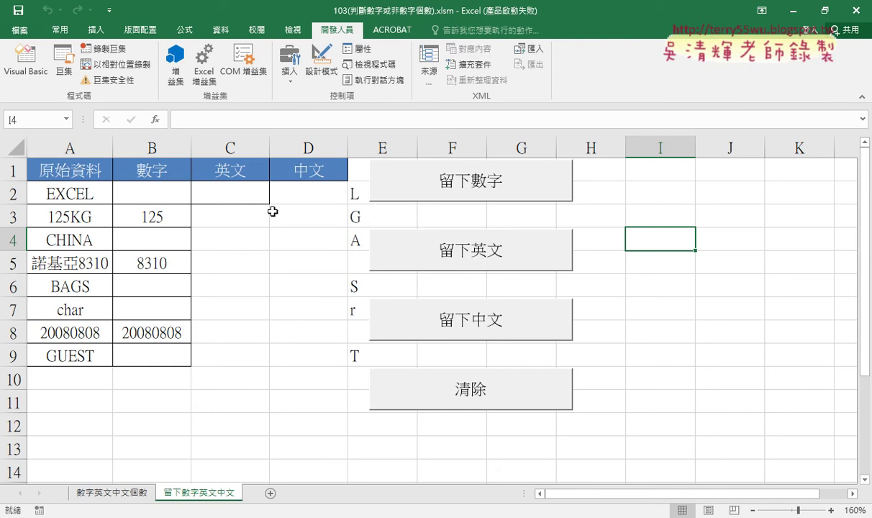
left_click_drag(352, 194, 368, 349)
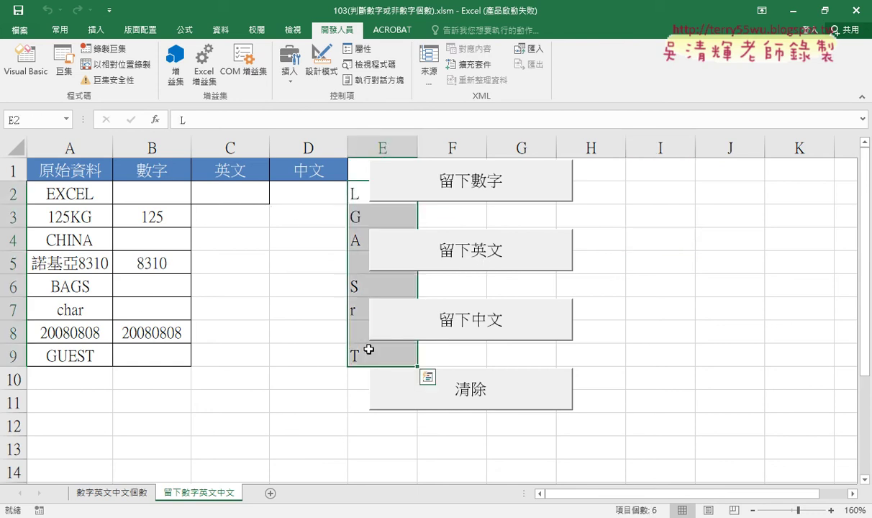
key("Delete")
Open Module1 and change 留下英文's output column from "E" to "C"
right_click(463, 255)
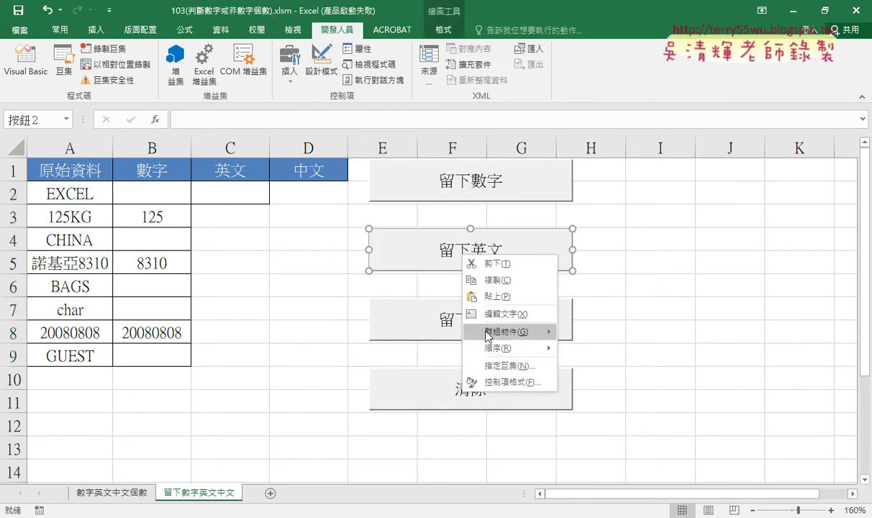
left_click(496, 365)
left_click(575, 248)
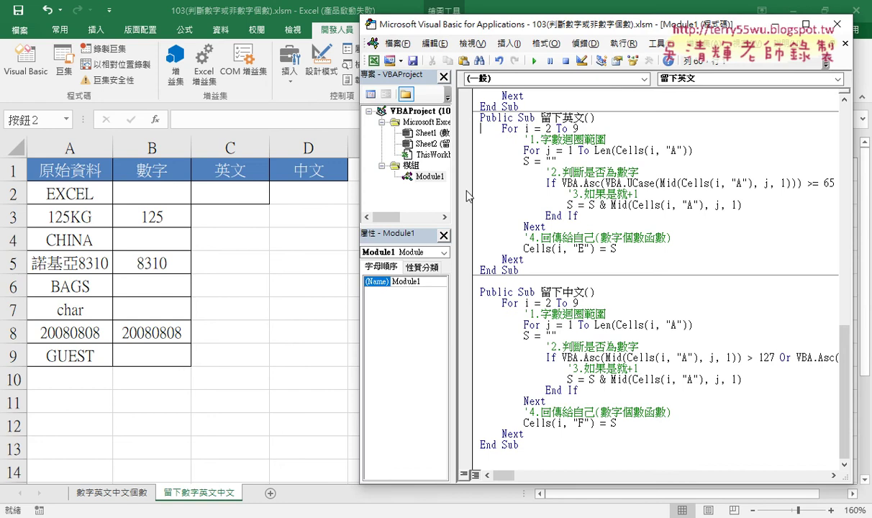
double_click(582, 249)
type("C")
Change 留下中文's output column from "F" to "D"
double_click(581, 423)
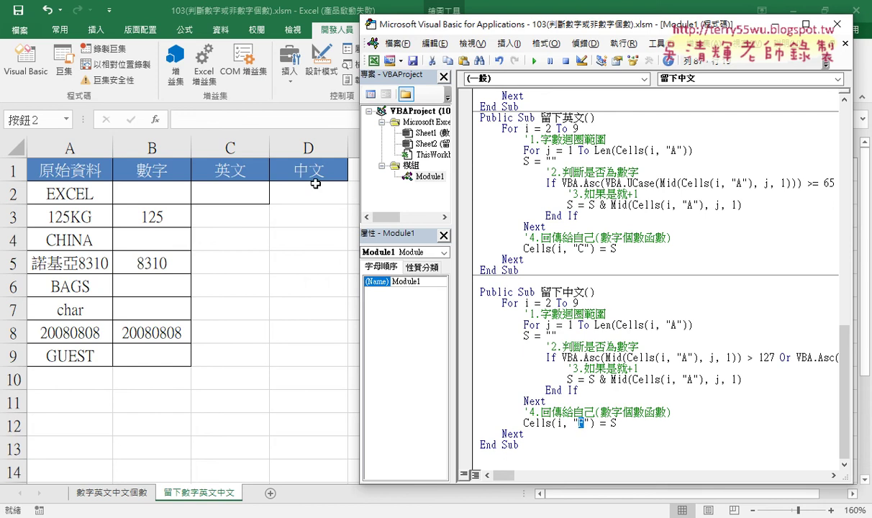
type("D")
left_click(576, 234)
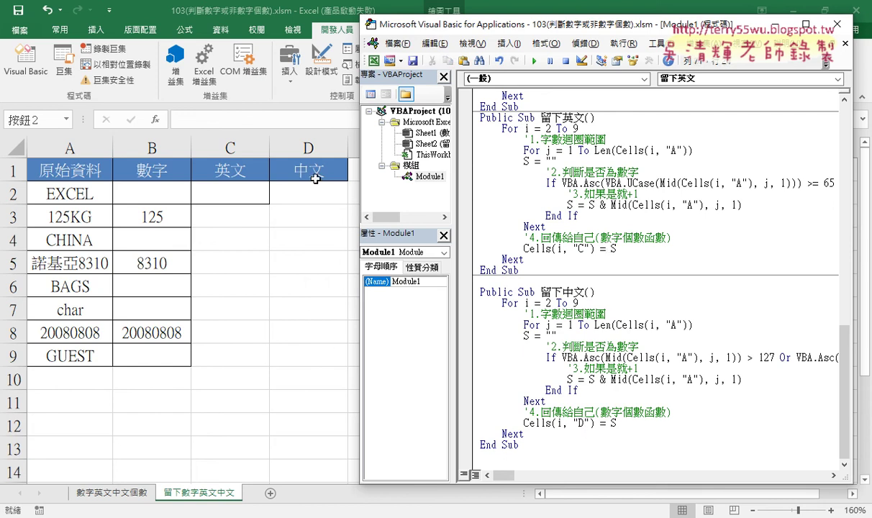
Run 留下英文 on the sheet, filling column C with single letters L, G, A, S, r, T
left_click(258, 275)
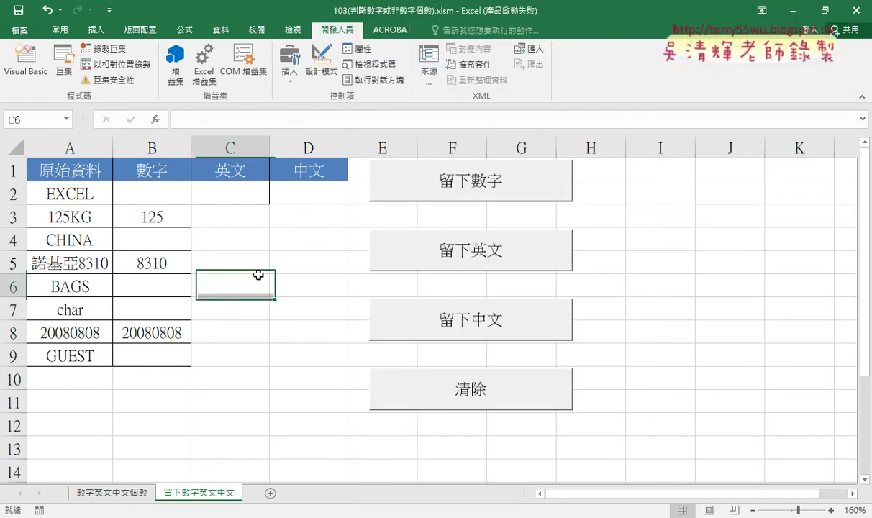
left_click(452, 252)
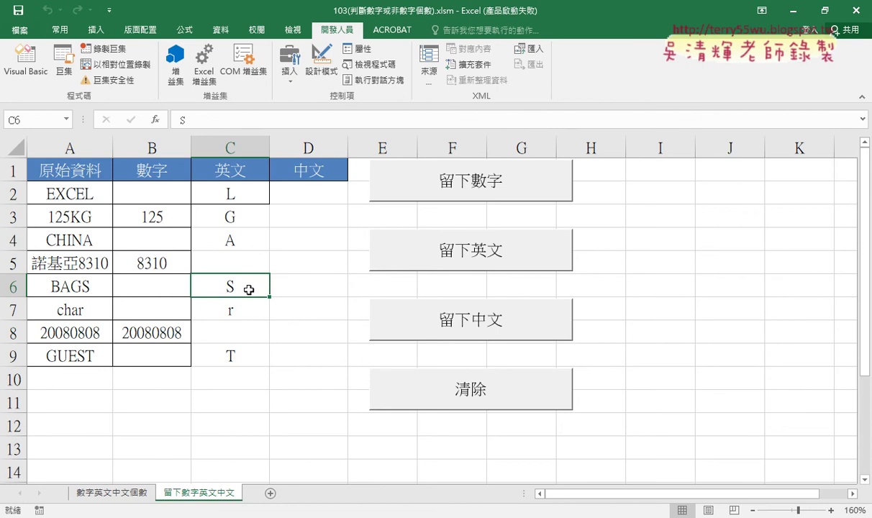
Reopen the VBA editor, move and widen it, and scroll up to 留下數字
left_click(25, 61)
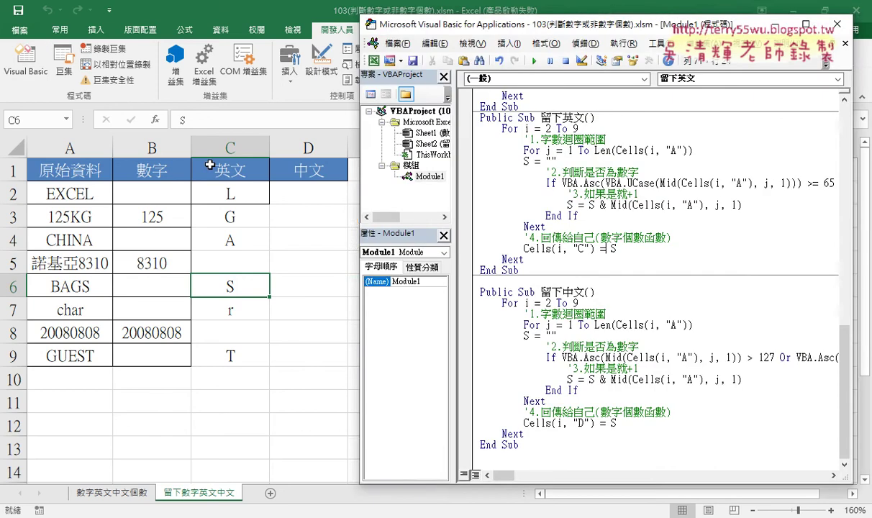
left_click_drag(510, 35, 357, 34)
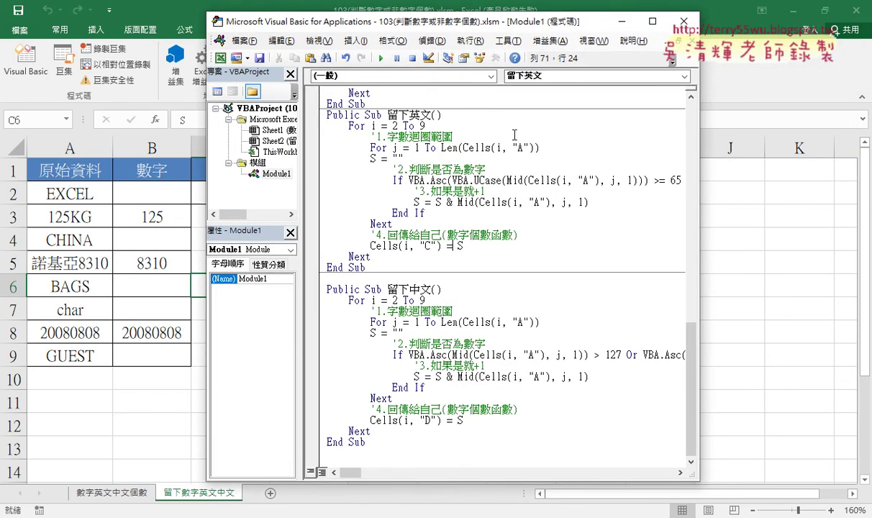
left_click_drag(702, 248, 801, 251)
scroll(653, 247, "up", 1)
scroll(653, 248, "up", 1)
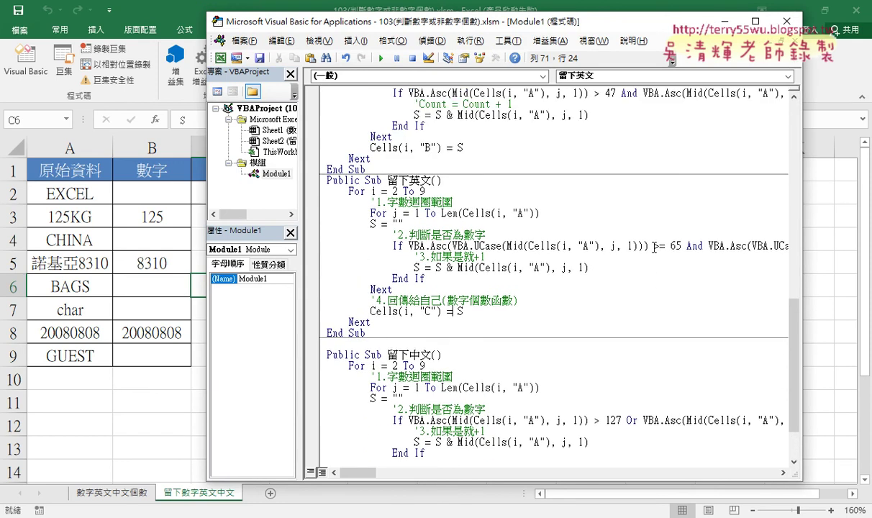
scroll(653, 248, "up", 1)
scroll(653, 248, "up", 1)
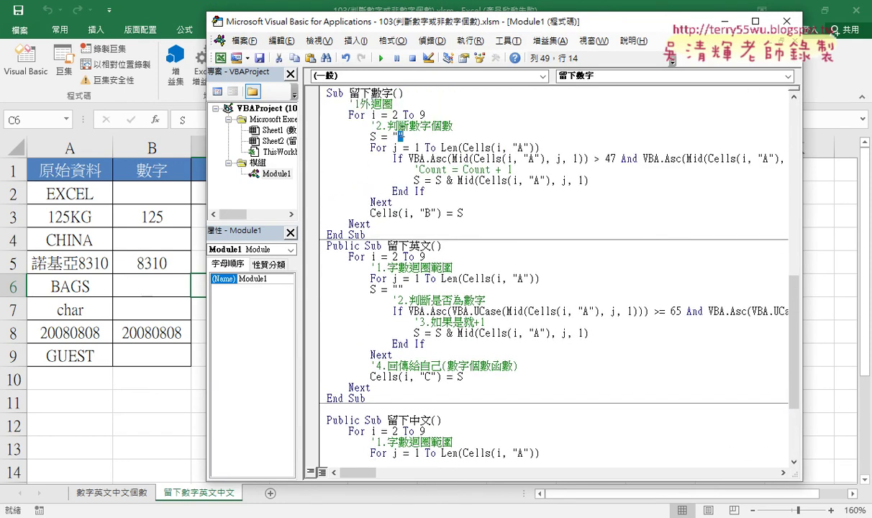
Highlight the S = "" reset and append code in 留下數字 and 留下英文 to compare
left_click(309, 136)
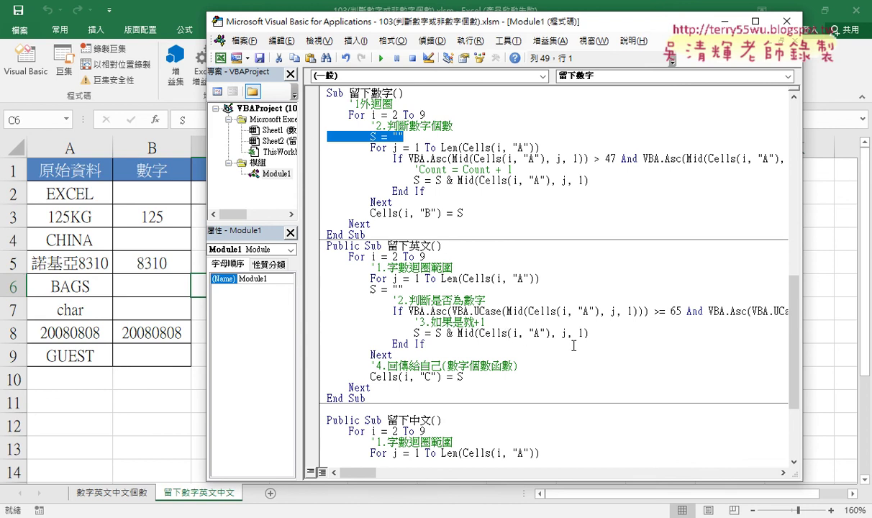
left_click_drag(589, 333, 442, 333)
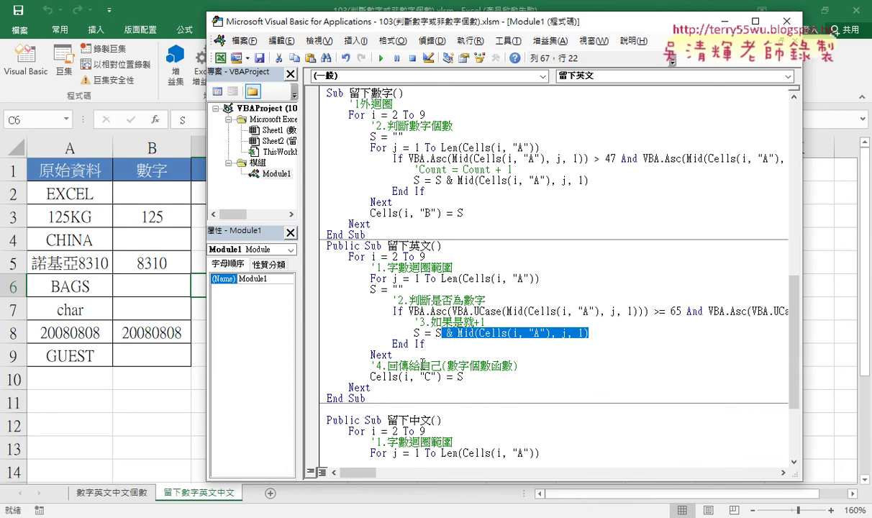
left_click(510, 334)
left_click_drag(458, 335, 596, 334)
left_click_drag(404, 289, 369, 289)
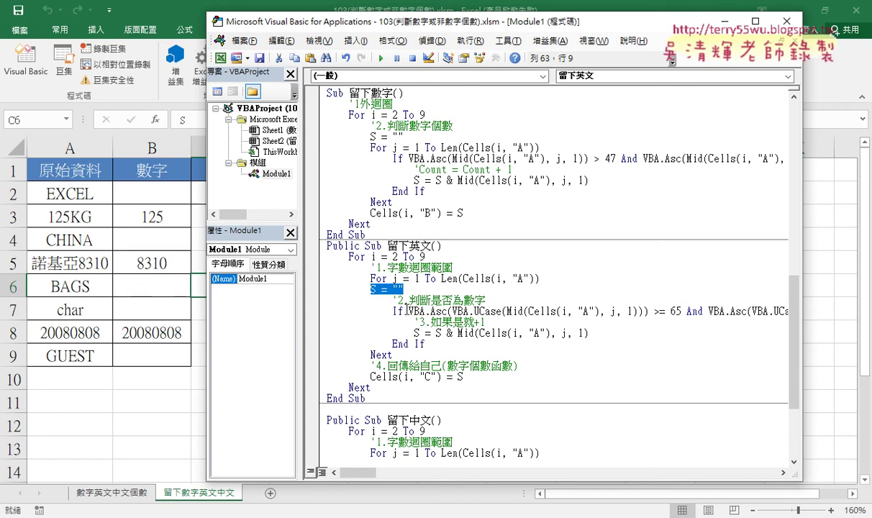
Move the S = "" reset above the For j loop in 留下英文
left_click(484, 271)
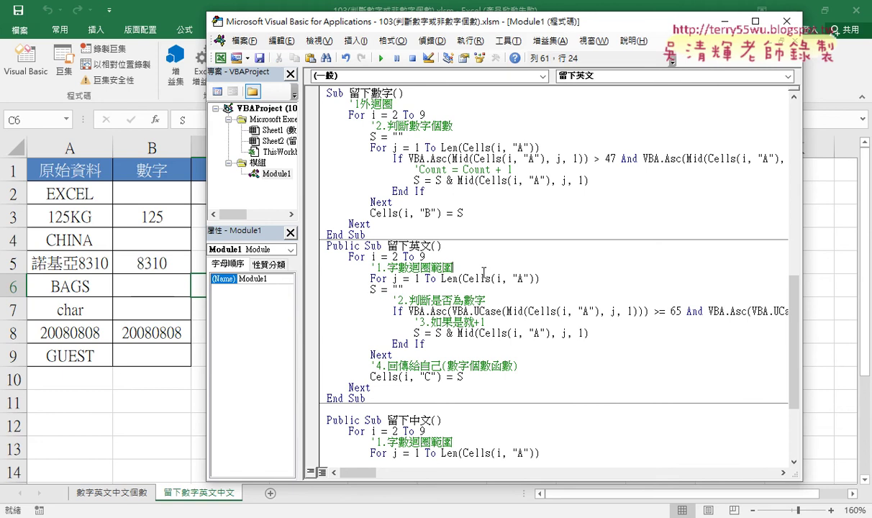
key("Return")
left_click_drag(383, 279, 350, 279)
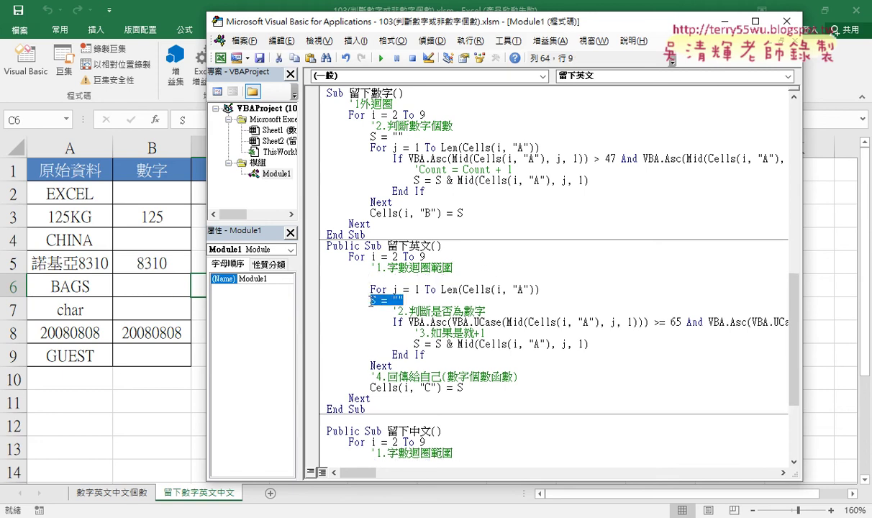
left_click(376, 279)
mouse_move(405, 300)
left_mouse_down()
mouse_move(370, 300)
mouse_move(371, 278)
left_mouse_up()
left_click(541, 289)
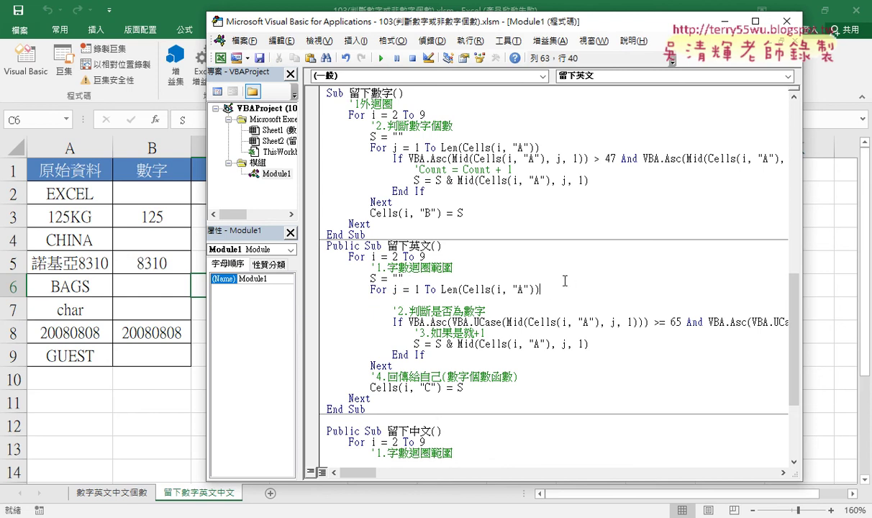
key("Delete")
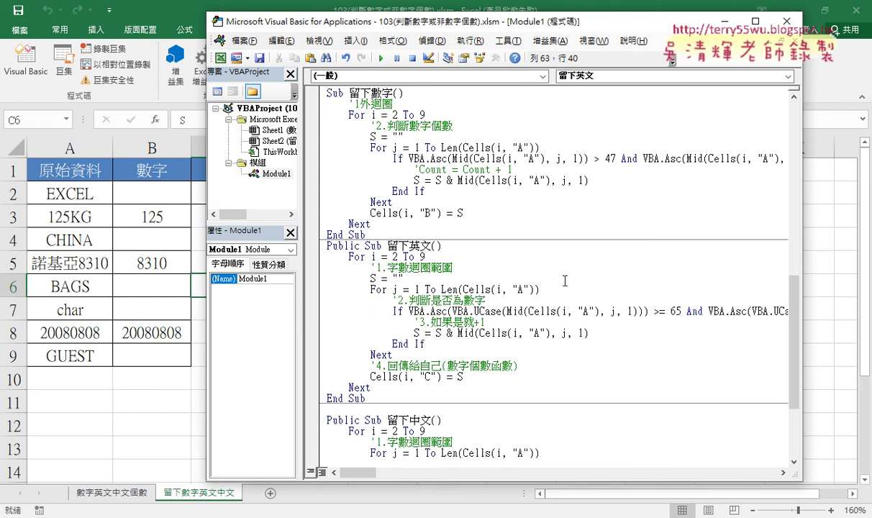
Move the S = "" reset above the For j loop in 留下中文 as well
scroll(547, 295, "down", 1)
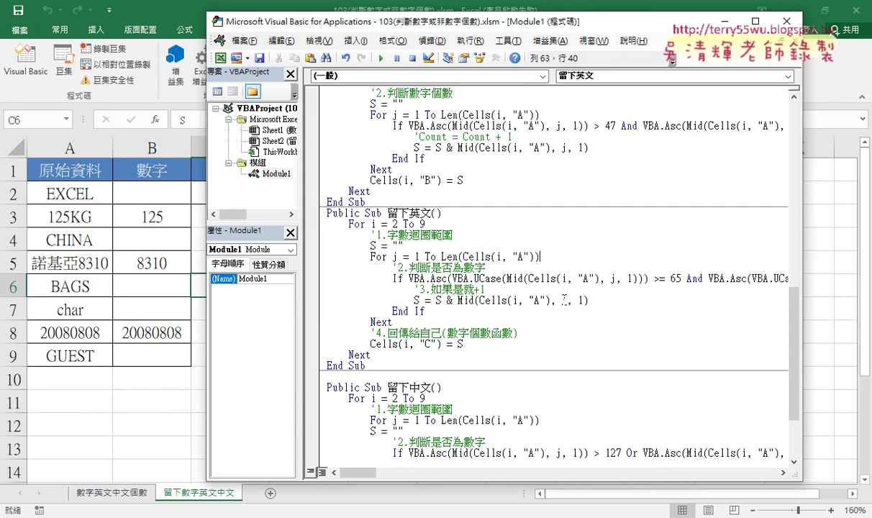
scroll(529, 316, "down", 2)
left_click(460, 343)
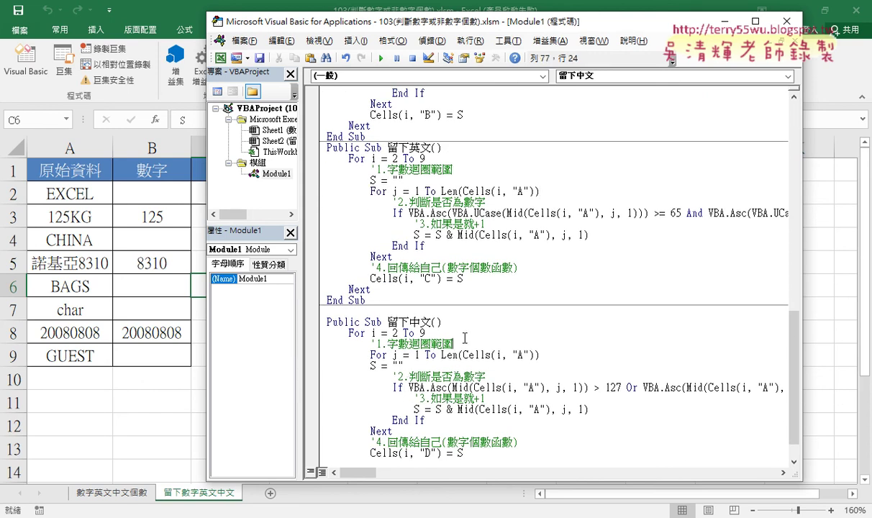
key("Return")
mouse_move(404, 376)
left_mouse_down()
mouse_move(371, 376)
mouse_move(372, 355)
left_mouse_up()
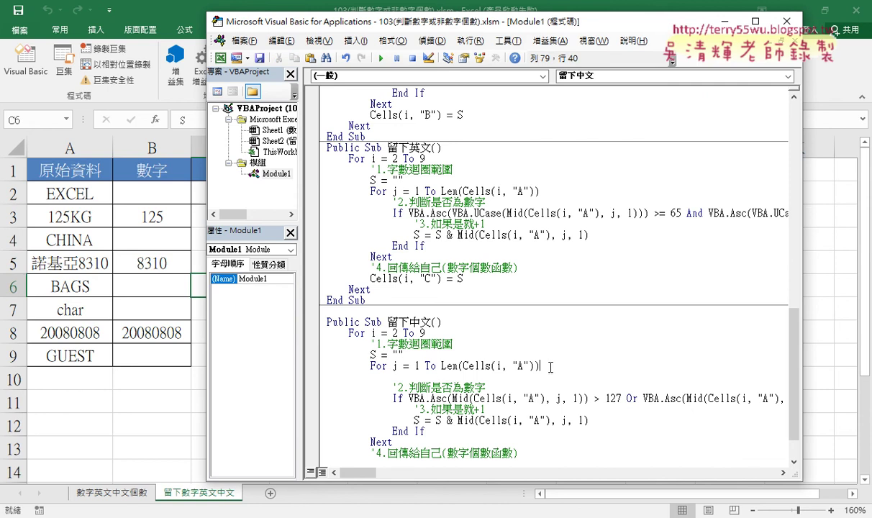
key("Delete")
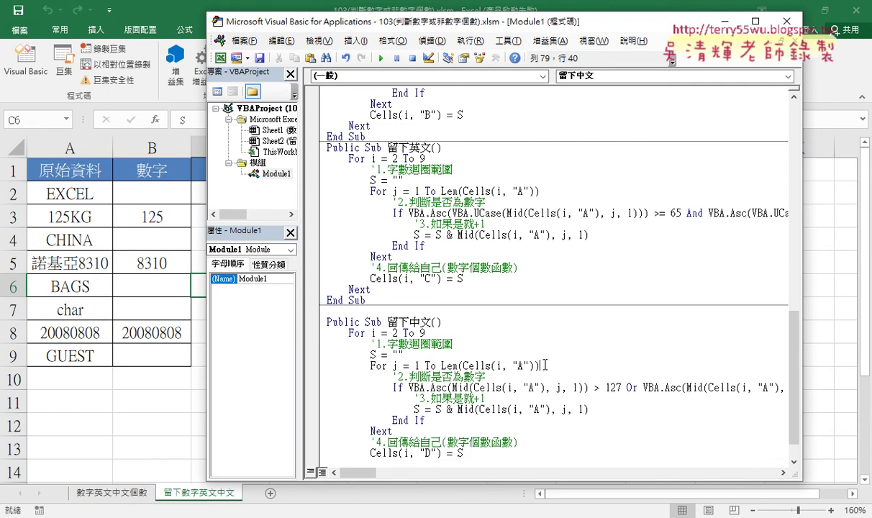
left_click(427, 355)
left_click_drag(427, 356, 303, 361)
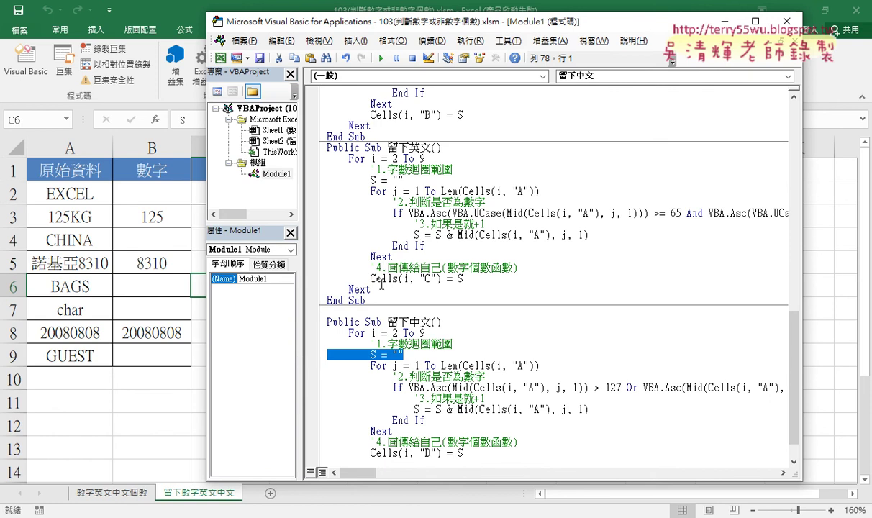
left_click(180, 401)
Run 留下中文 to put 諾基亞 in the 中文 column, then begin editing A8
left_click(474, 260)
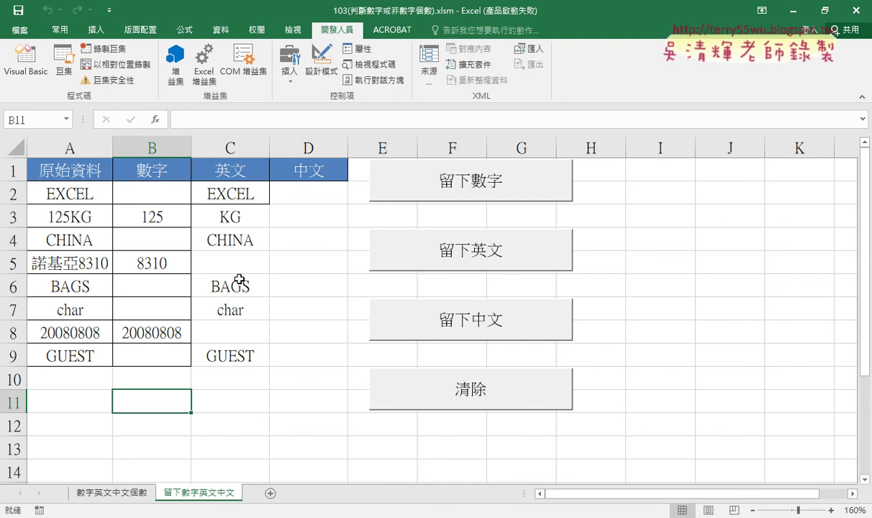
left_click(454, 325)
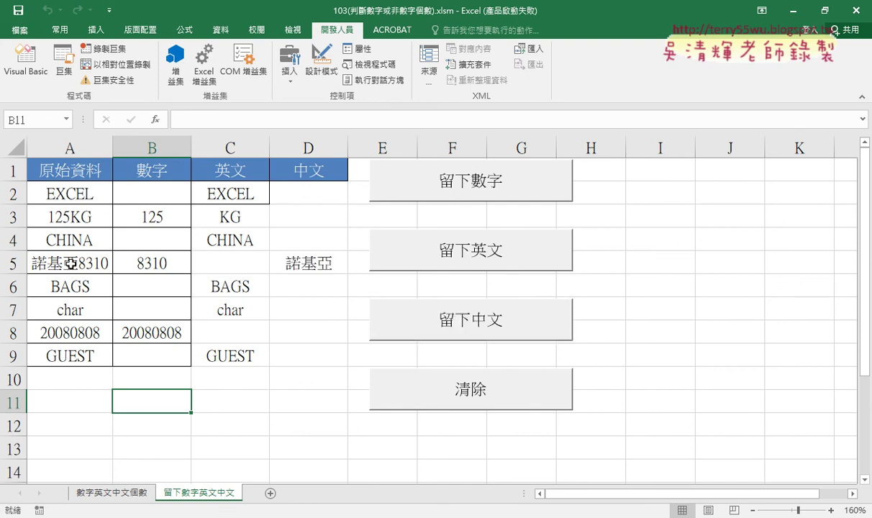
double_click(43, 333)
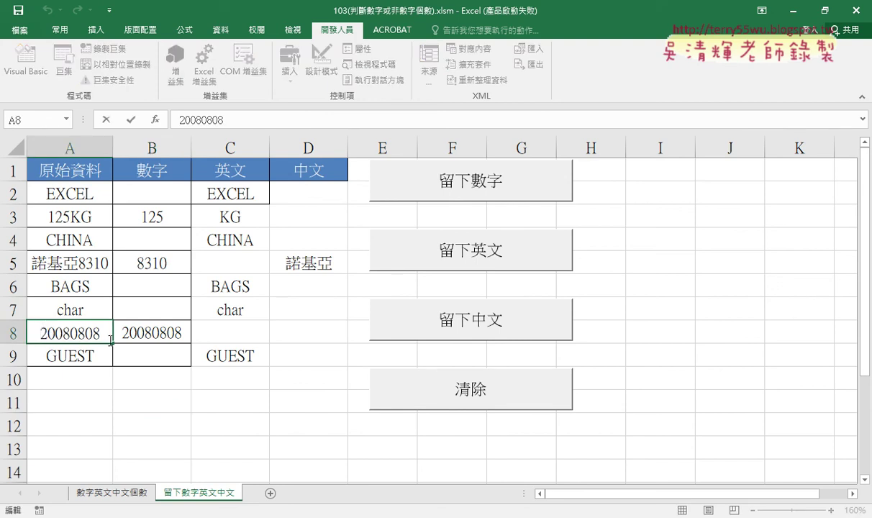
Enter 元智 ahead of 20080808 in A8 using the Chinese IME
type("u8")
key("BackSpace")
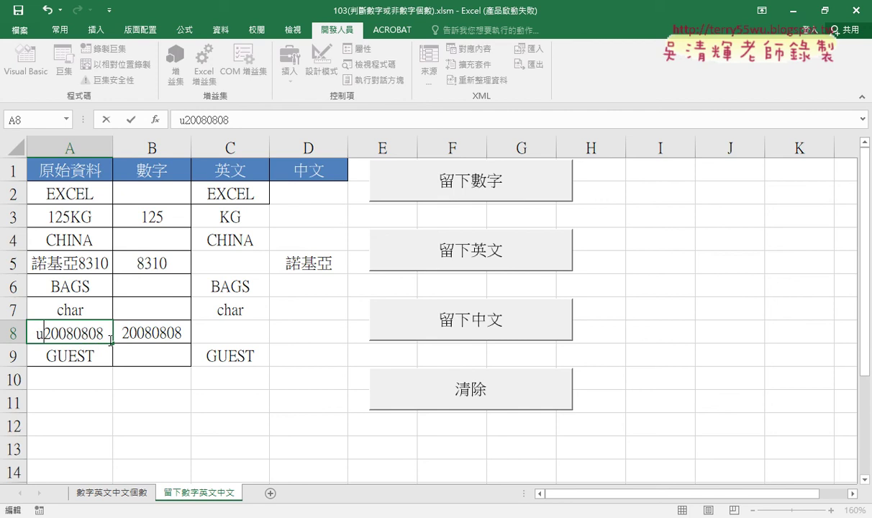
key("BackSpace")
type("元")
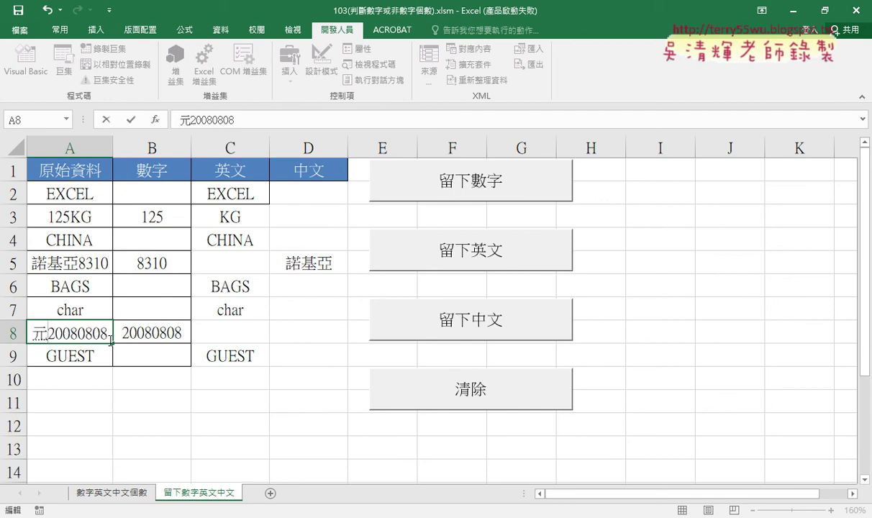
type("至")
key("Down")
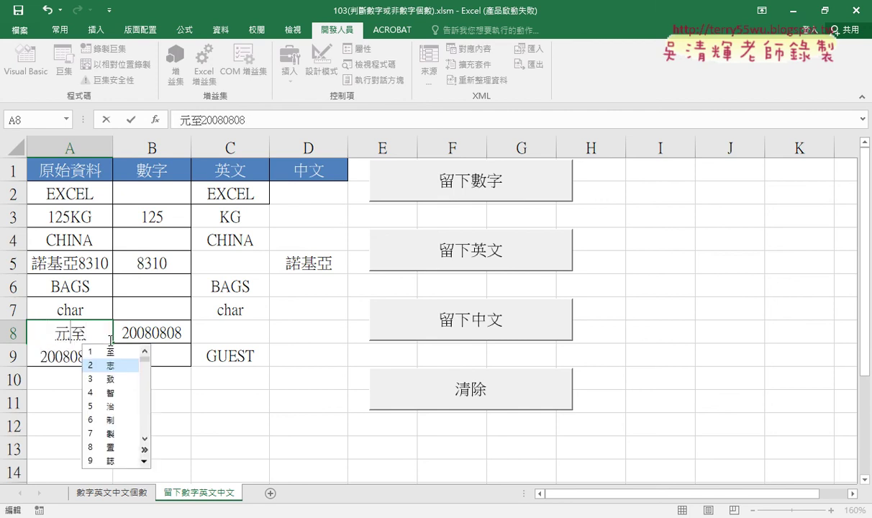
key("Down")
key("Down")
key("Return")
key("Return")
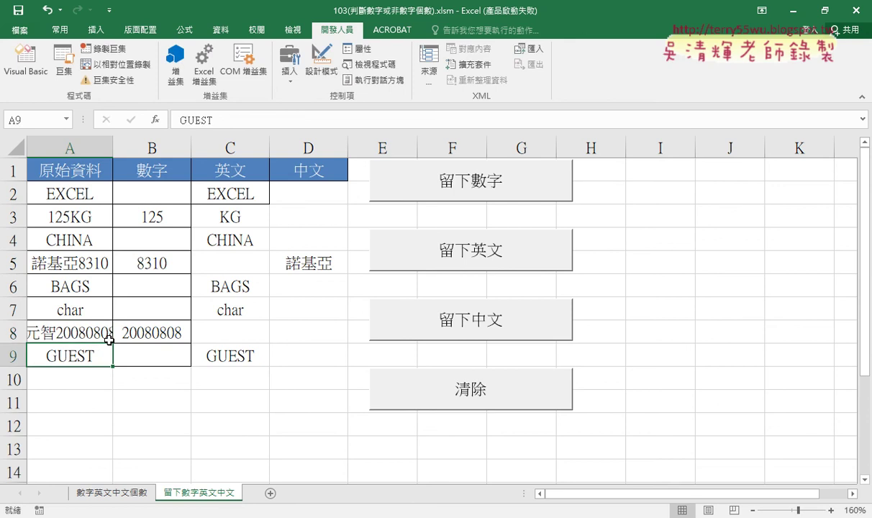
Rerun 留下中文 on the edited data and autofit column A
left_click(90, 330)
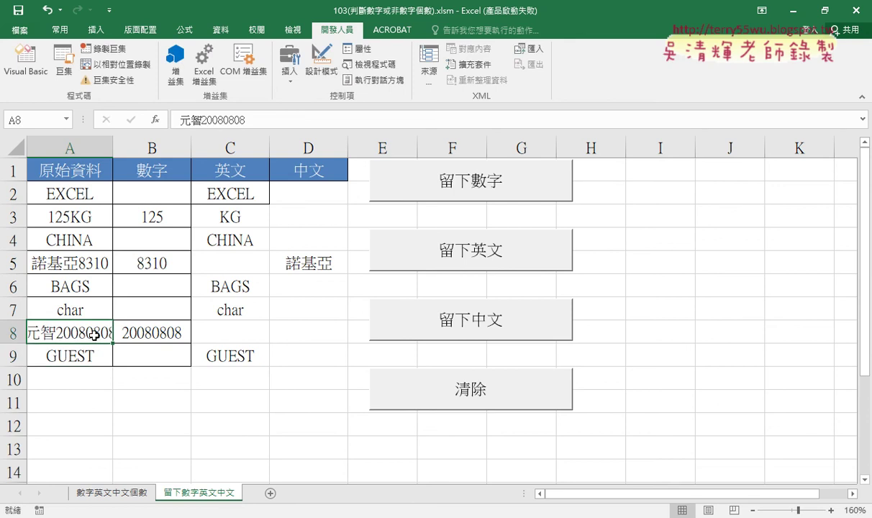
left_click(480, 331)
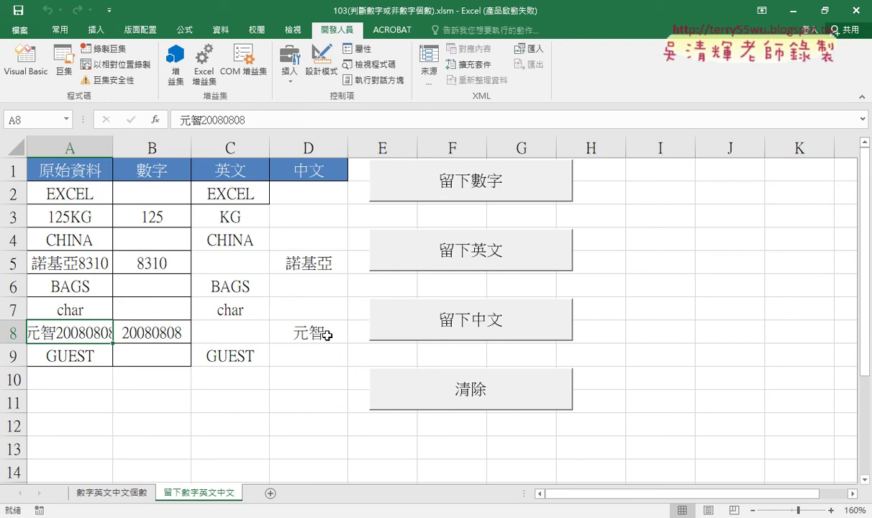
double_click(112, 146)
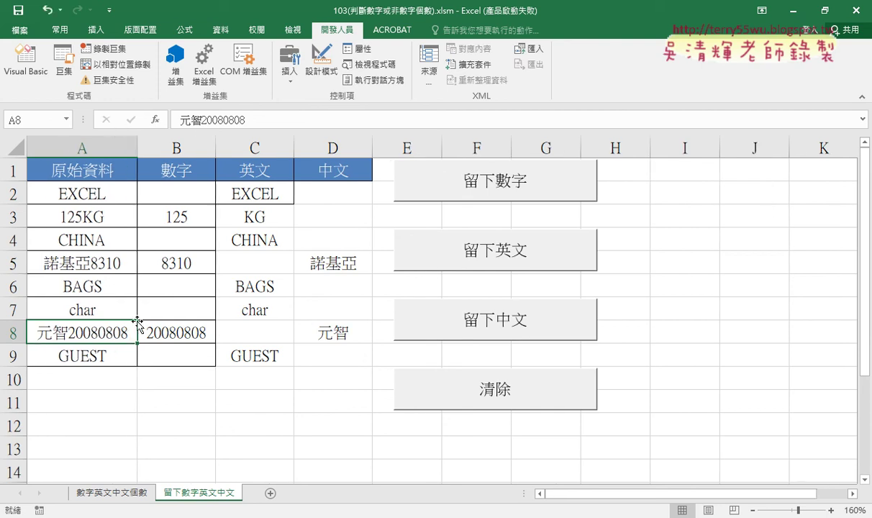
Clear the results and rerun 留下數字, 留下英文 and 留下中文 to refill B2:D9
left_click(338, 146)
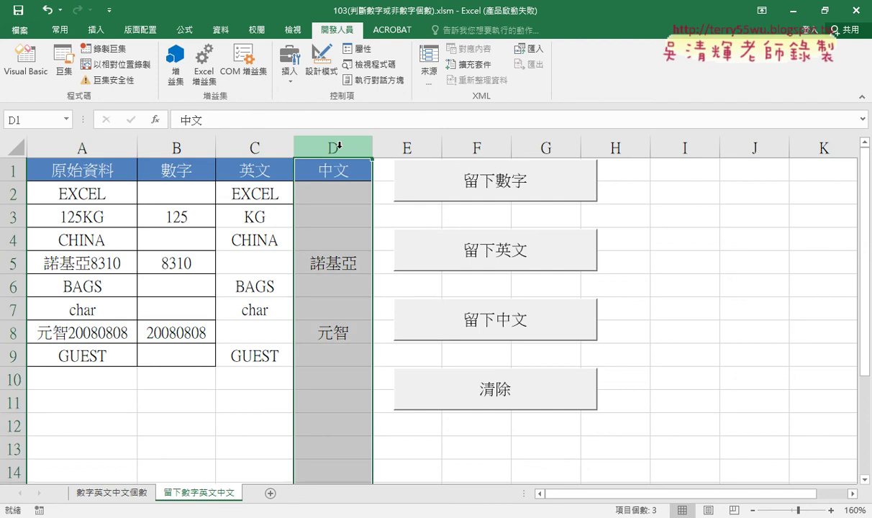
left_click(474, 389)
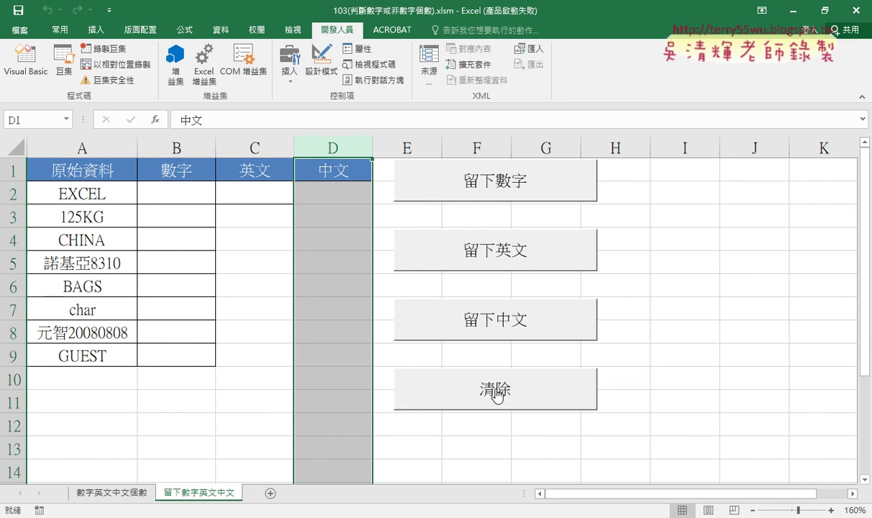
left_click(498, 188)
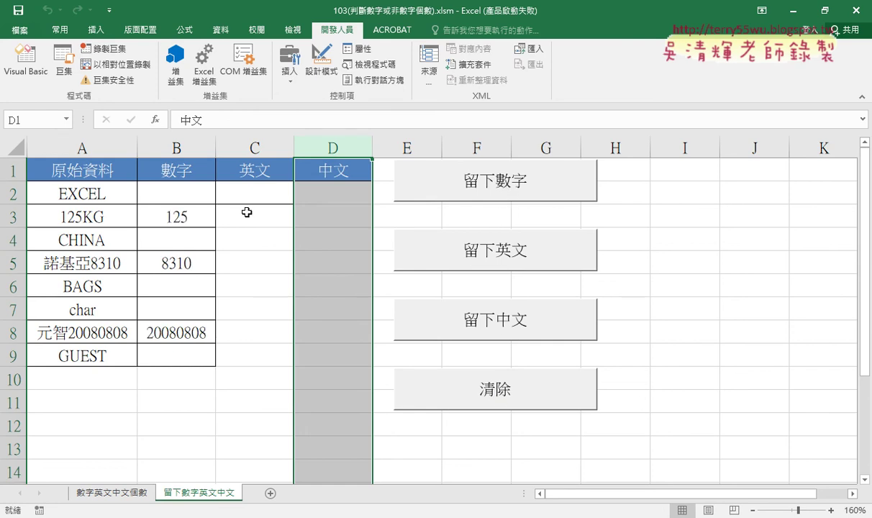
left_click(510, 249)
left_click(510, 321)
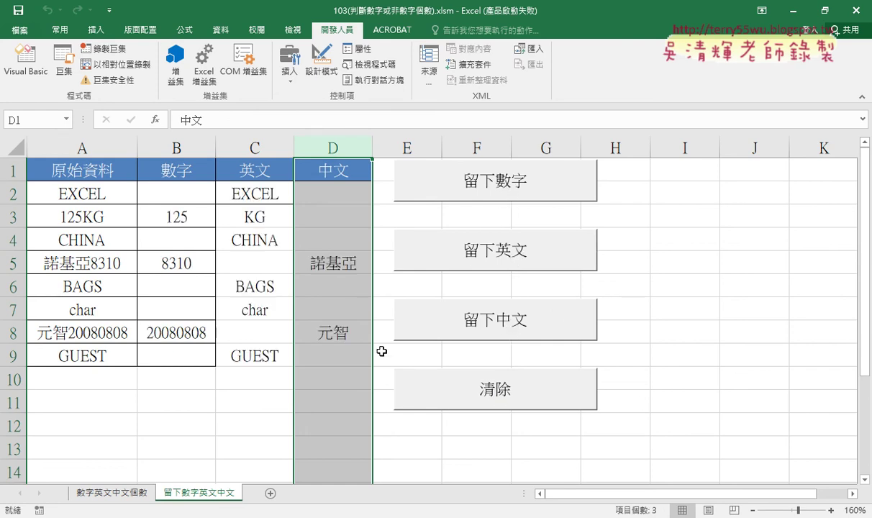
left_click_drag(333, 355, 176, 193)
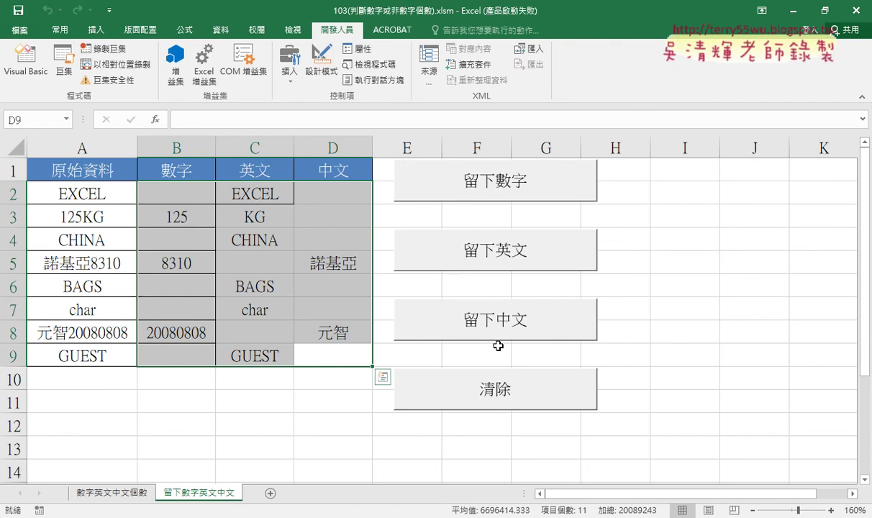
left_click_drag(487, 352, 495, 359)
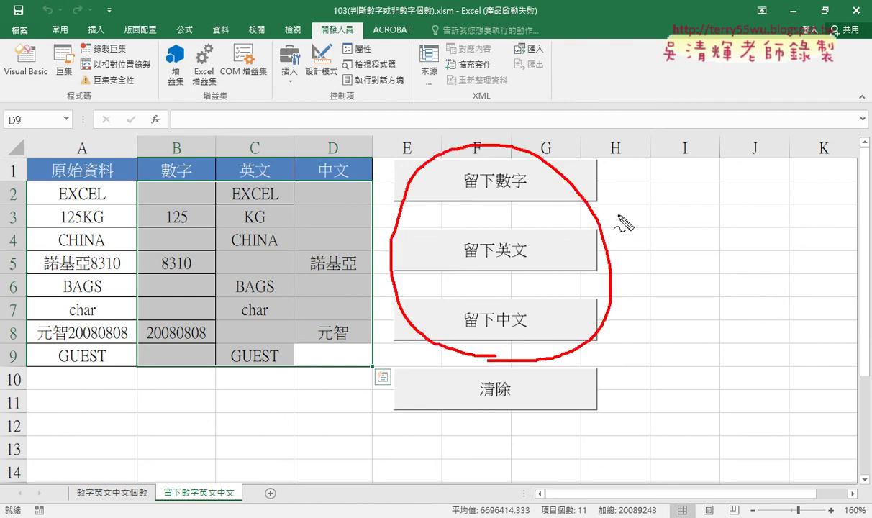
left_click_drag(624, 250, 655, 268)
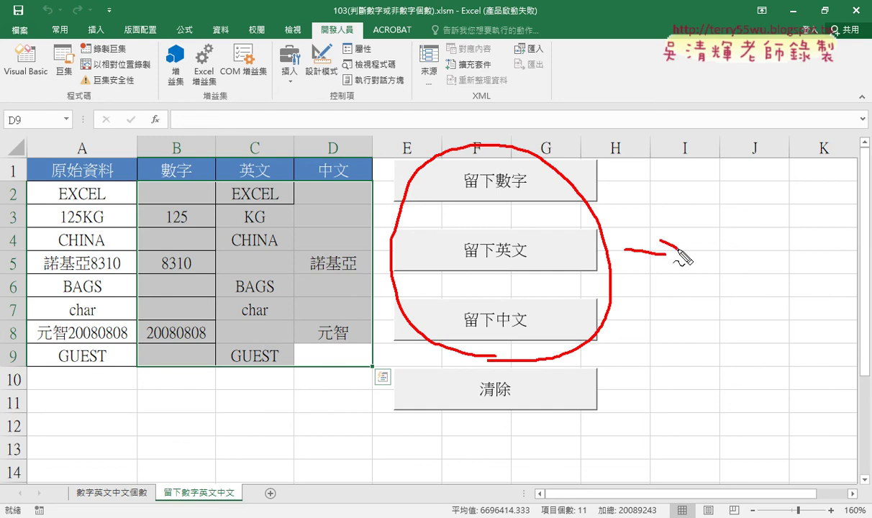
mouse_move(691, 222)
left_mouse_down()
mouse_move(696, 277)
mouse_move(770, 228)
mouse_move(697, 274)
left_mouse_up()
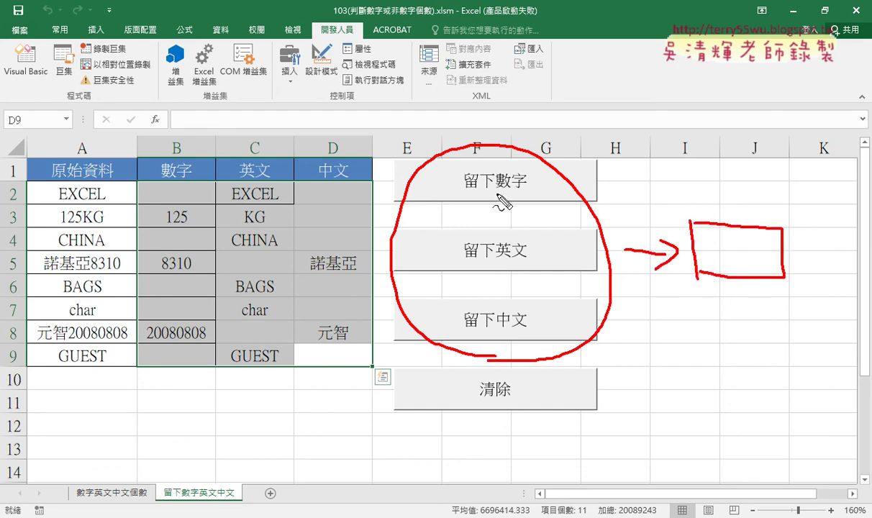
left_click_drag(464, 191, 524, 192)
left_click_drag(506, 256, 519, 257)
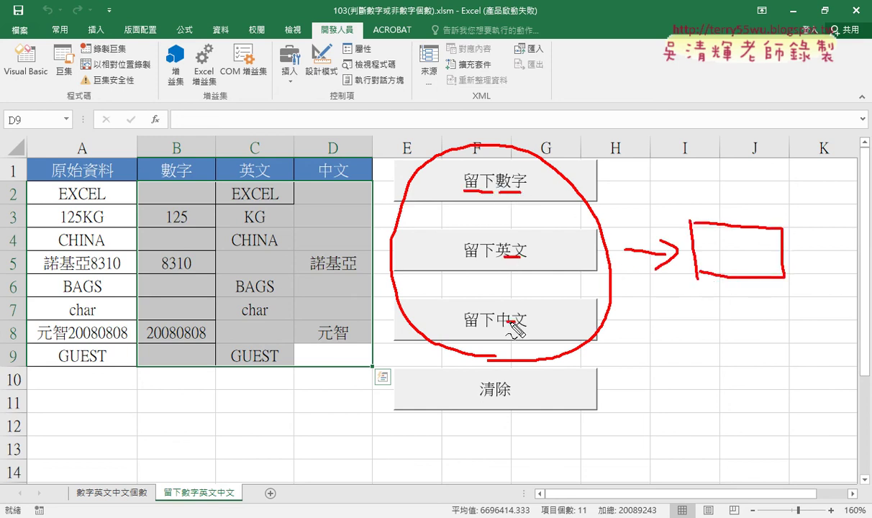
left_click_drag(507, 321, 523, 321)
key("Escape")
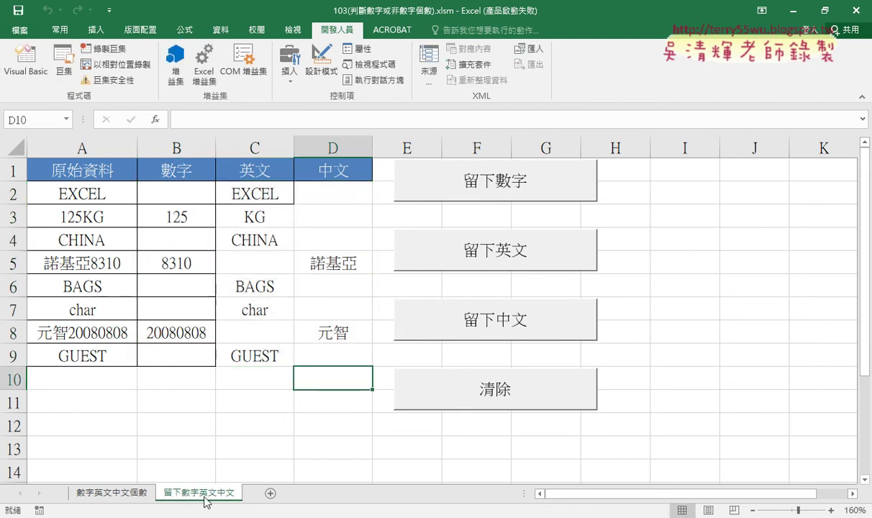
Add a new Sub 留下數字英文中文 below the last End Sub
left_click(25, 59)
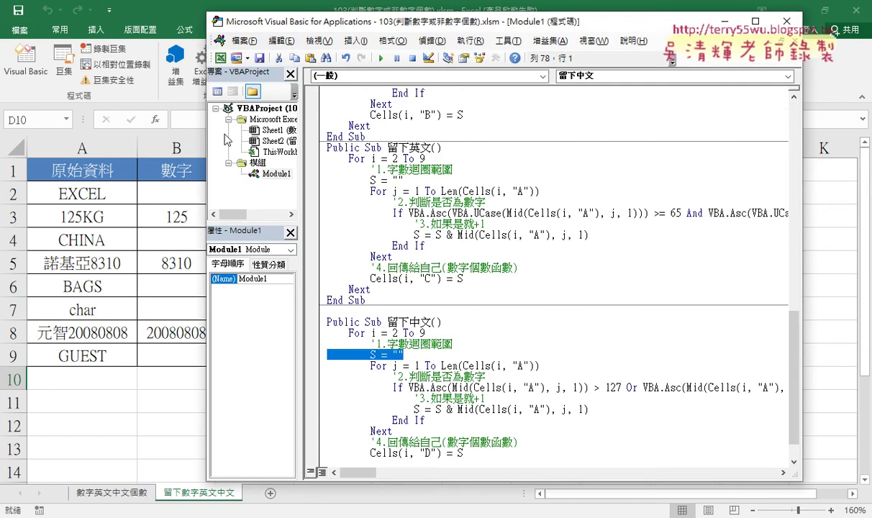
scroll(411, 316, "down", 1)
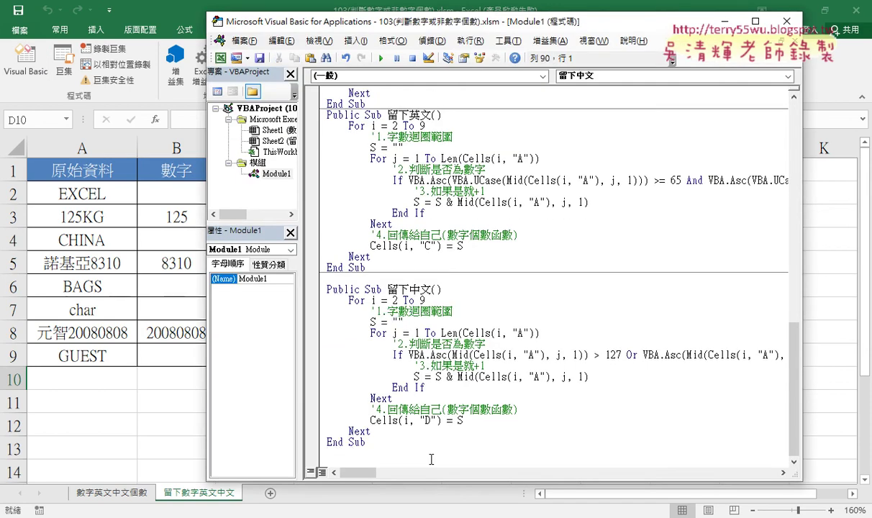
key("Return")
key("Return")
key("shift")
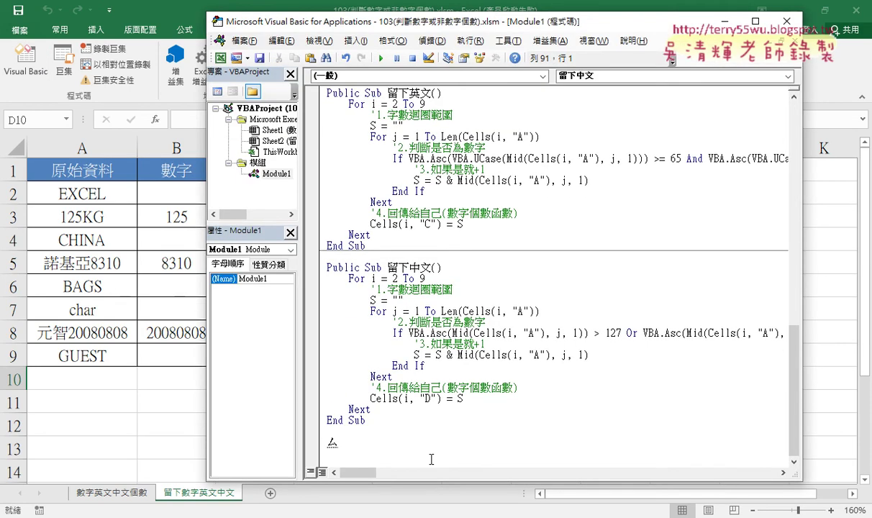
type("su")
type("b 留下數字英文中文")
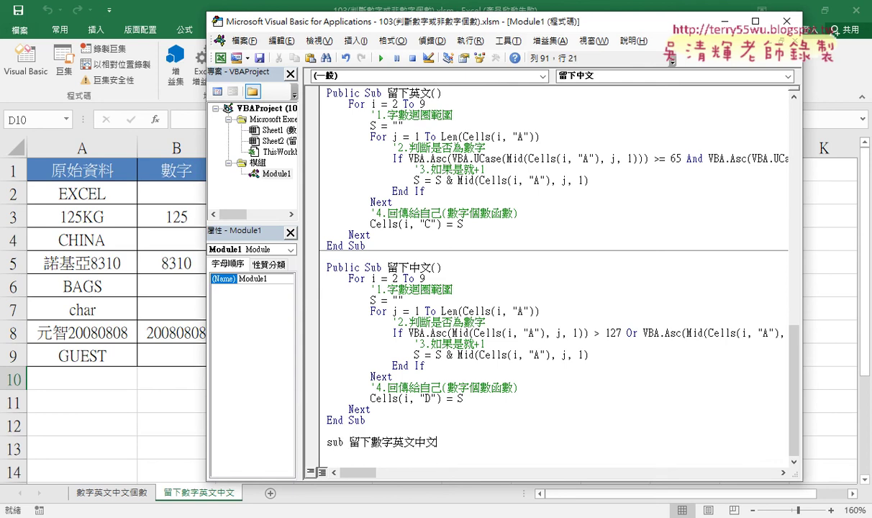
key("Return")
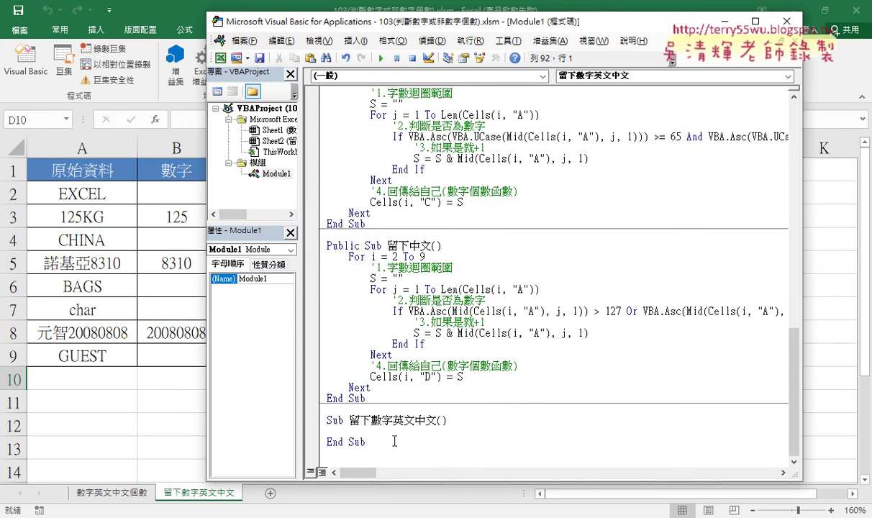
Start the 留下數字英文中文 body with an indented call line
left_click_drag(350, 420, 436, 421)
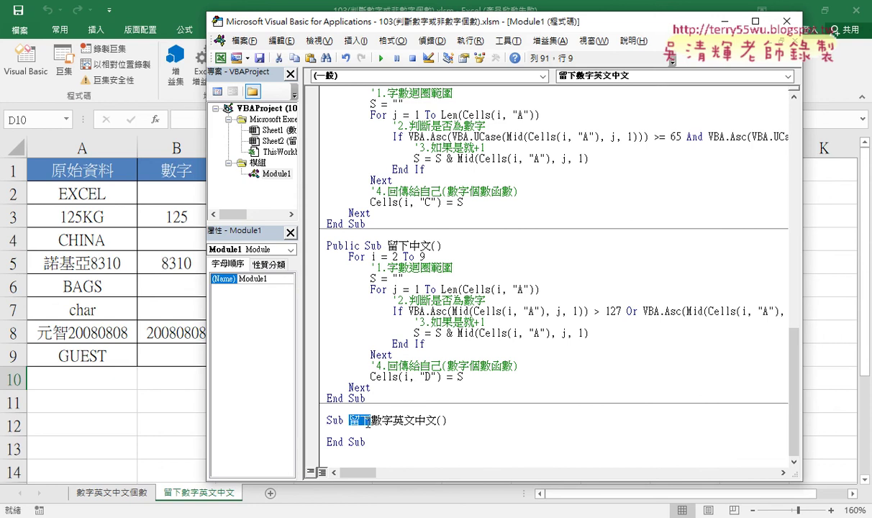
scroll(399, 396, "up", 5)
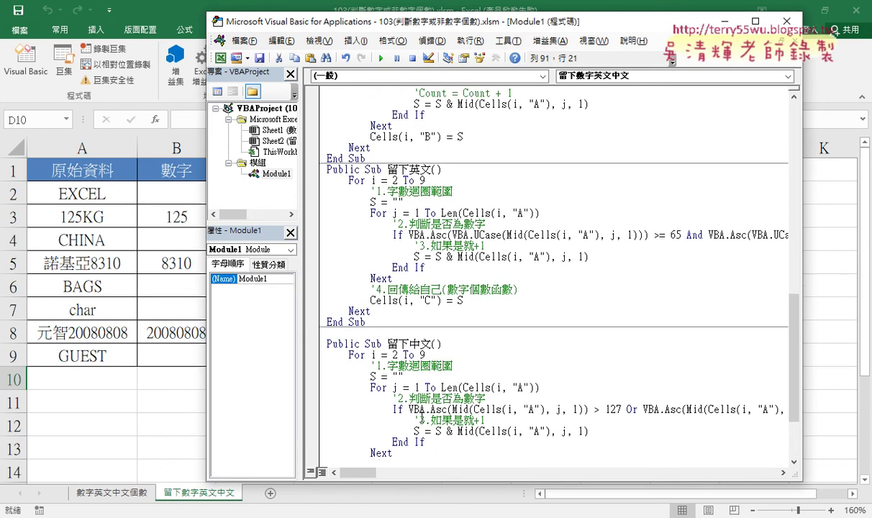
scroll(396, 287, "down", 3)
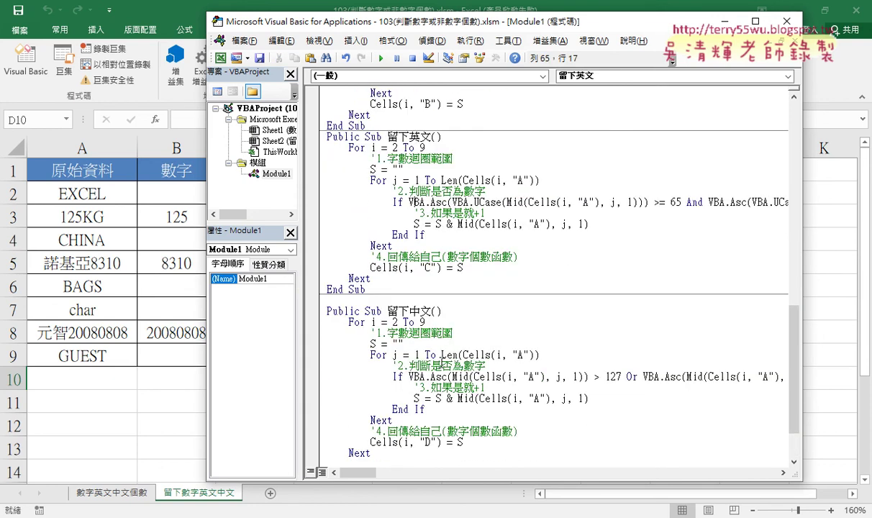
left_click(439, 367)
scroll(439, 366, "down", 2)
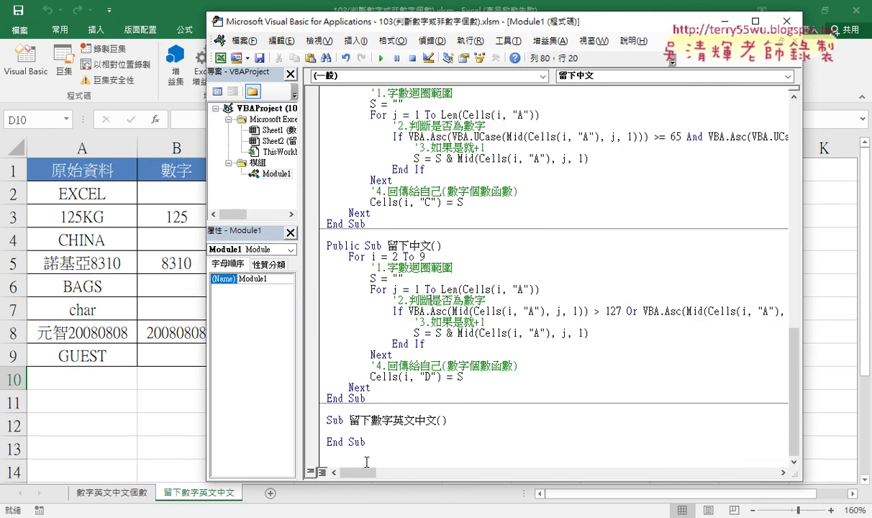
left_click(372, 430)
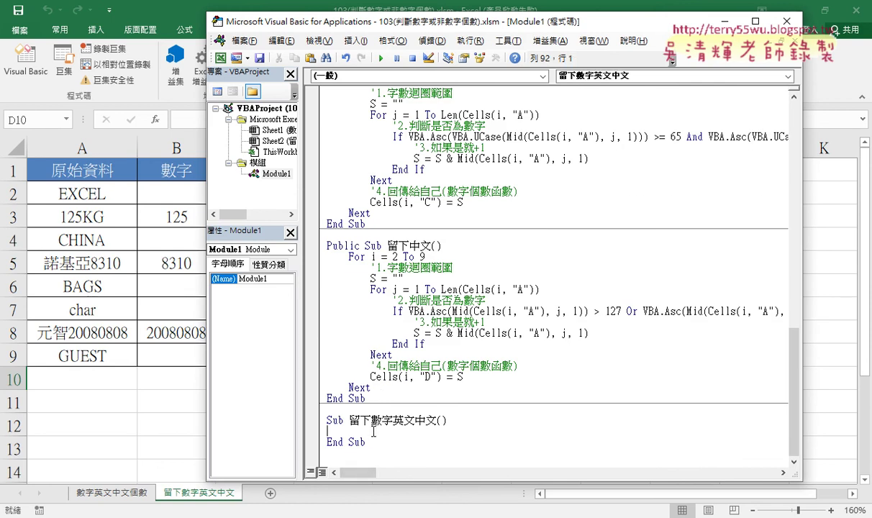
key("Tab")
type("all")
Dismiss the compile error and complete the first line as Call 留下數字
scroll(403, 360, "up", 1)
scroll(389, 252, "up", 4)
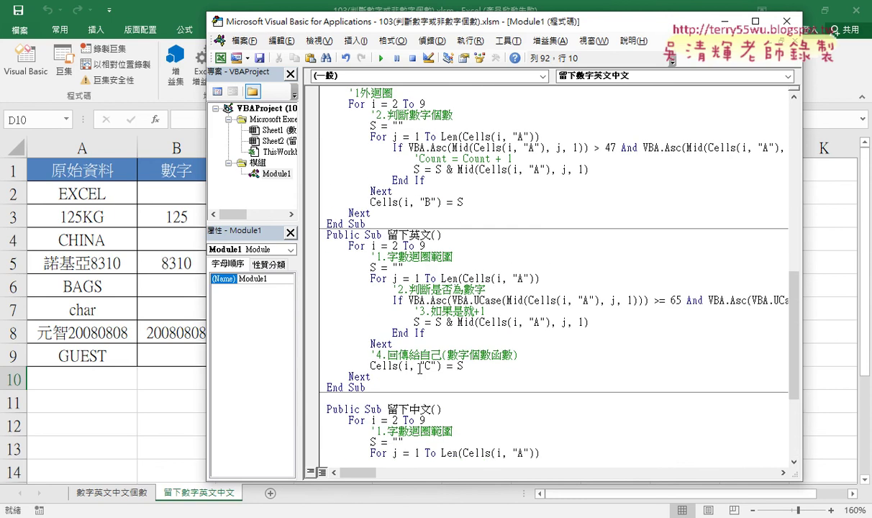
scroll(374, 134, "up", 3)
left_click(382, 149)
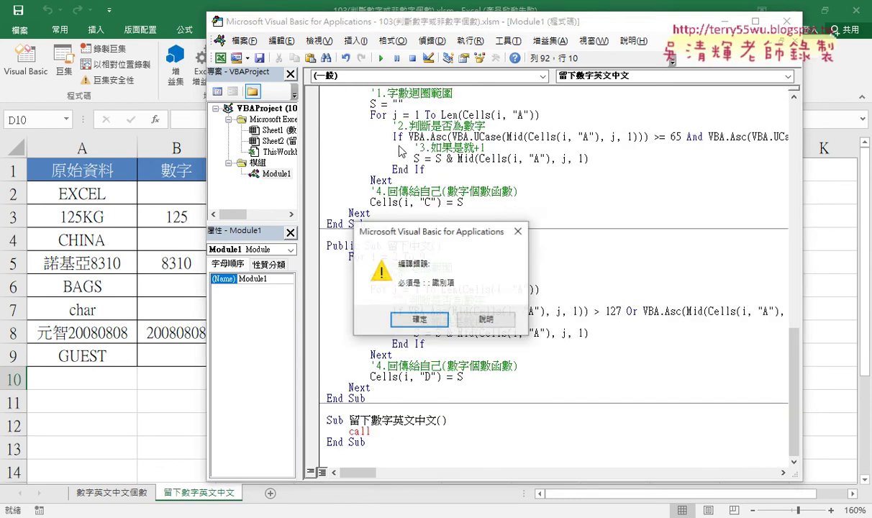
left_click(415, 313)
scroll(403, 295, "up", 2)
scroll(370, 180, "up", 3)
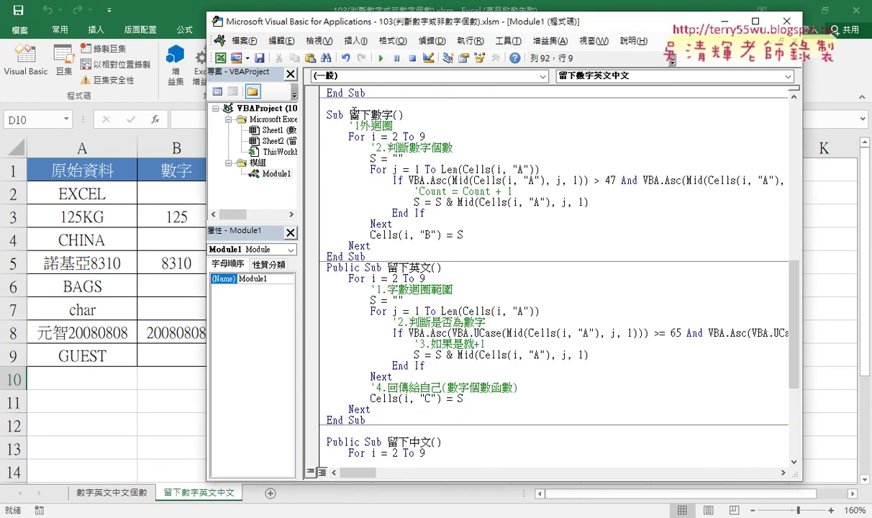
left_click_drag(350, 115, 392, 115)
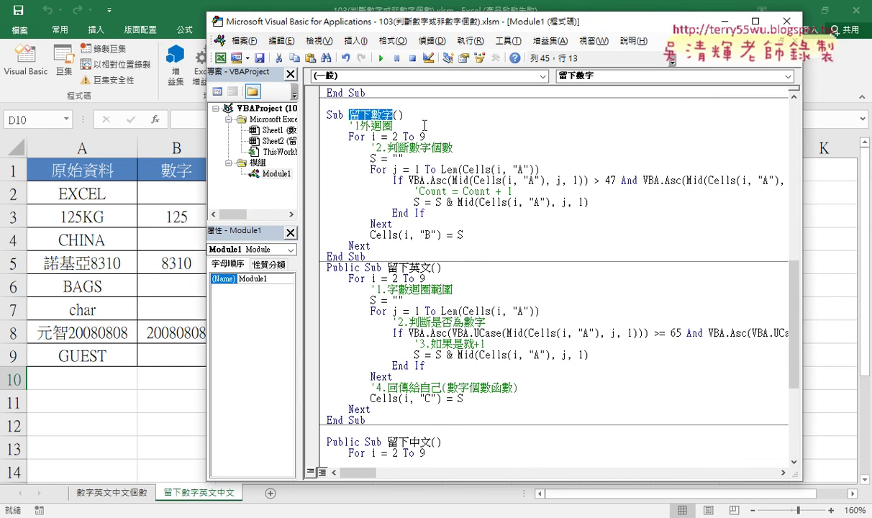
scroll(432, 360, "down", 6)
type("call")
left_click(403, 431)
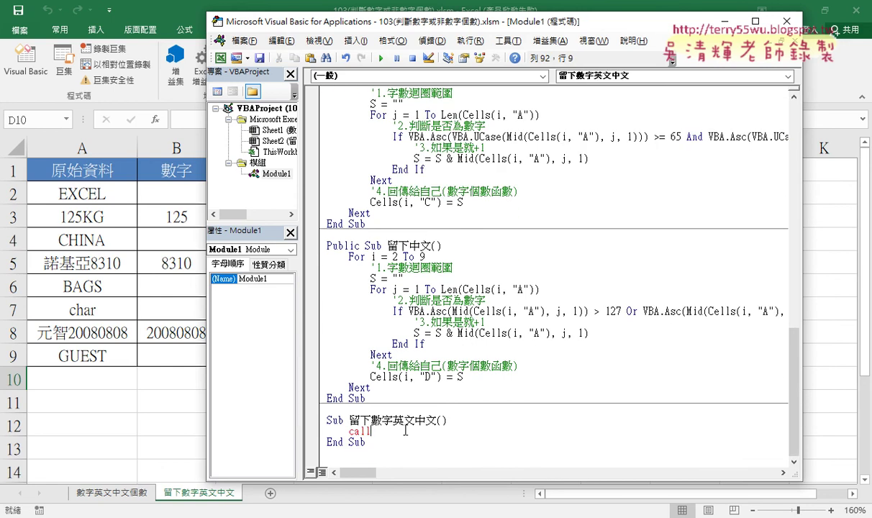
type(" 留下數字")
key("Return")
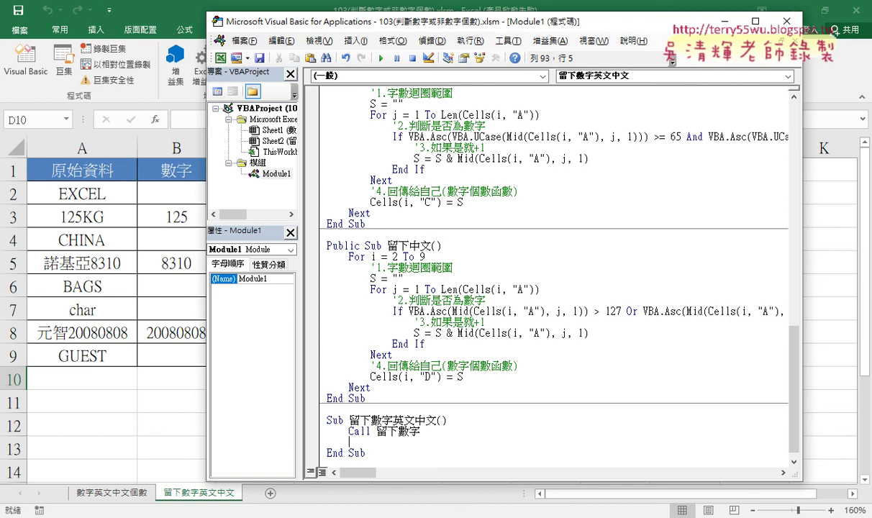
Duplicate the Call 留下數字 line twice inside the combined macro
left_click_drag(437, 420, 350, 421)
key("ctrl+c")
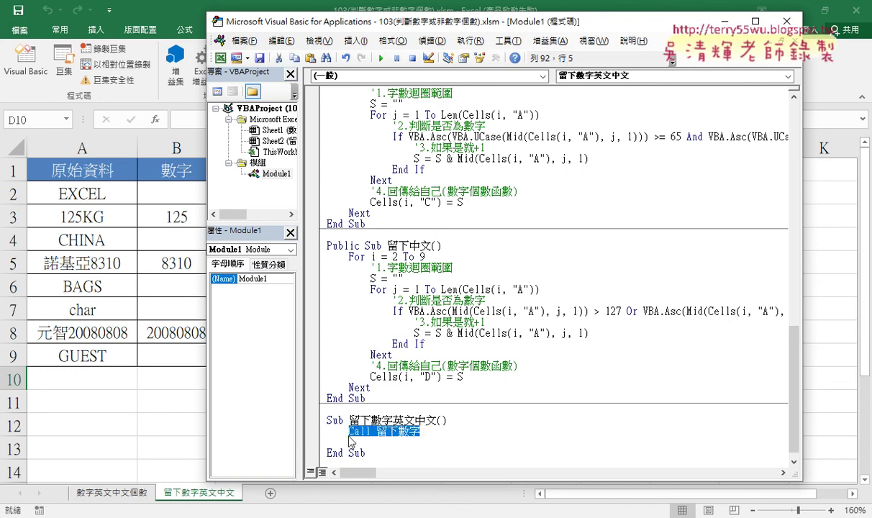
left_click(358, 441)
key("ctrl+v")
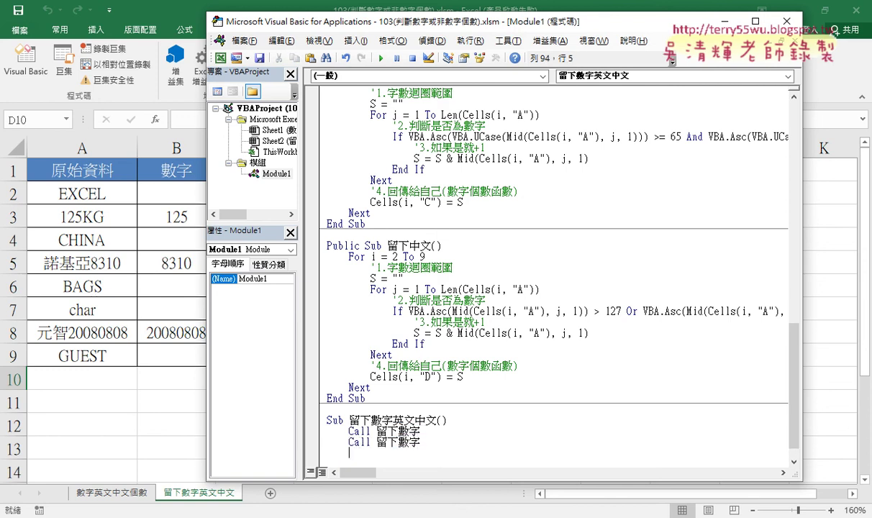
key("ctrl+v")
Change the copies to Call 留下英文 and Call 留下中文
left_click(441, 311)
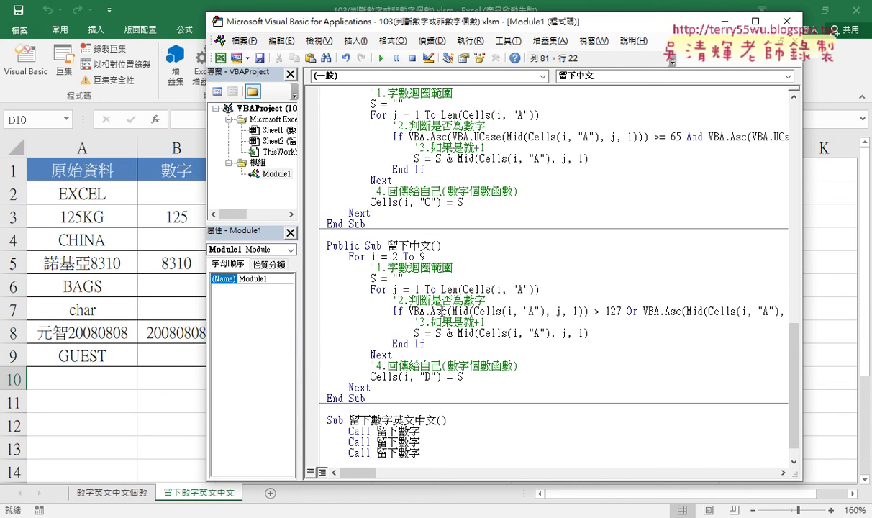
left_click_drag(430, 246, 387, 246)
key("ctrl+c")
left_click(422, 453)
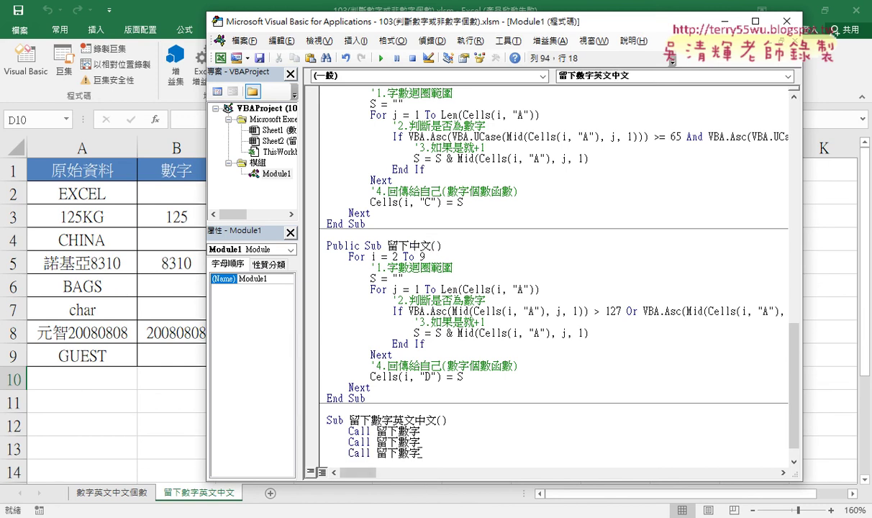
double_click(414, 453)
key("ctrl+v")
scroll(447, 180, "up", 3)
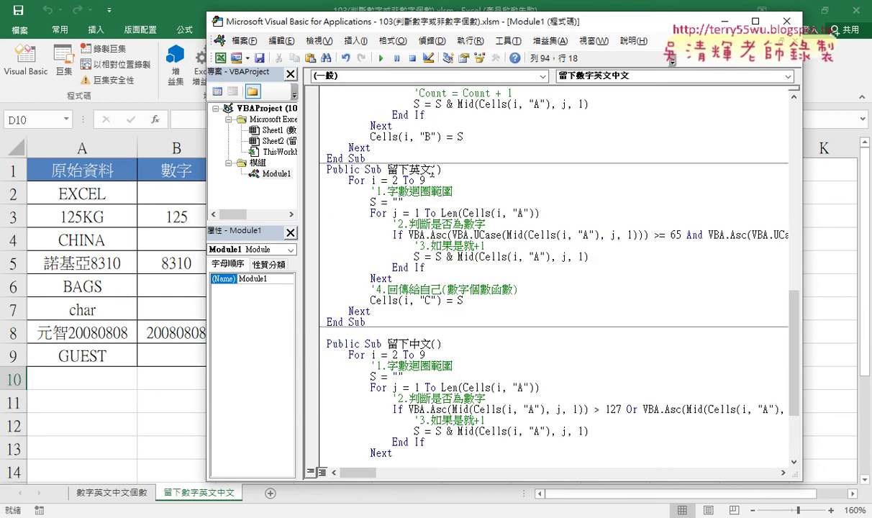
left_click(431, 170)
scroll(475, 381, "down", 4)
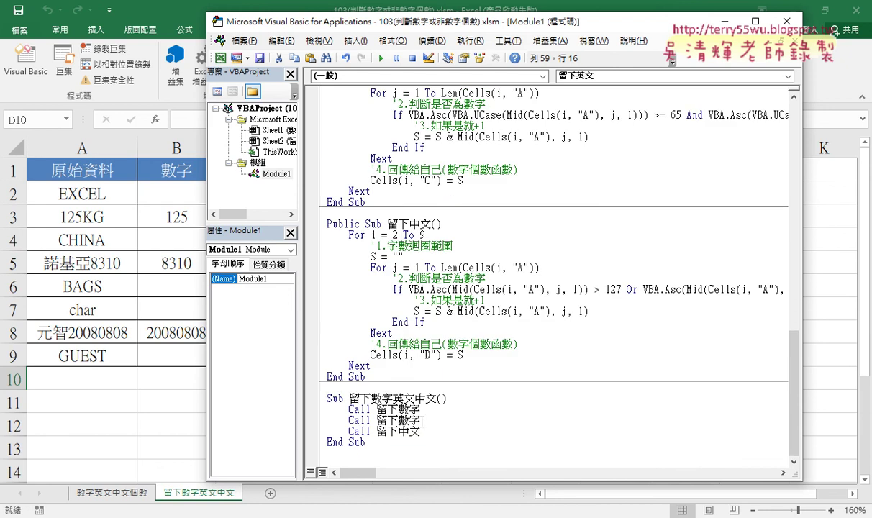
left_click_drag(398, 421, 420, 420)
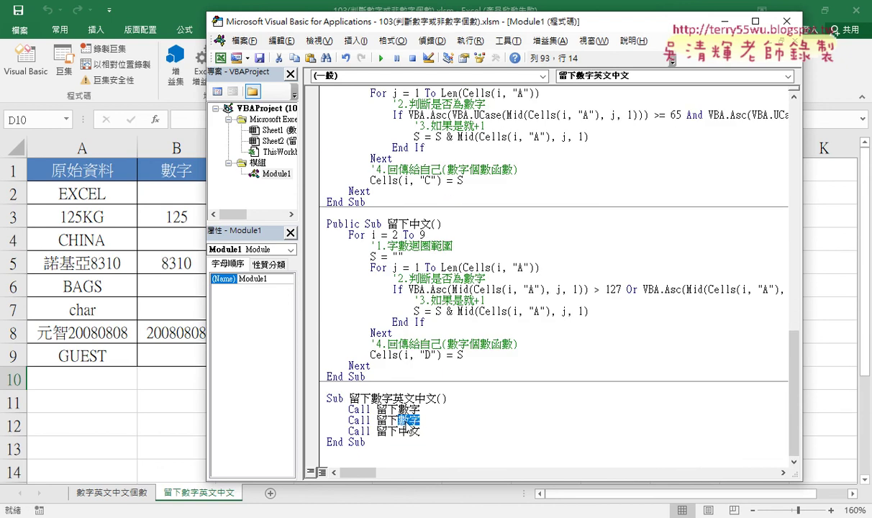
type("英文")
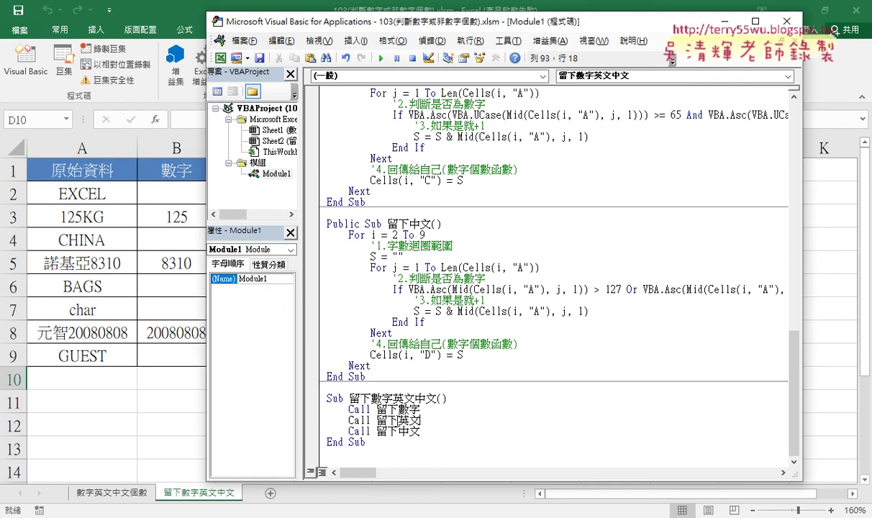
left_click_drag(425, 433, 315, 416)
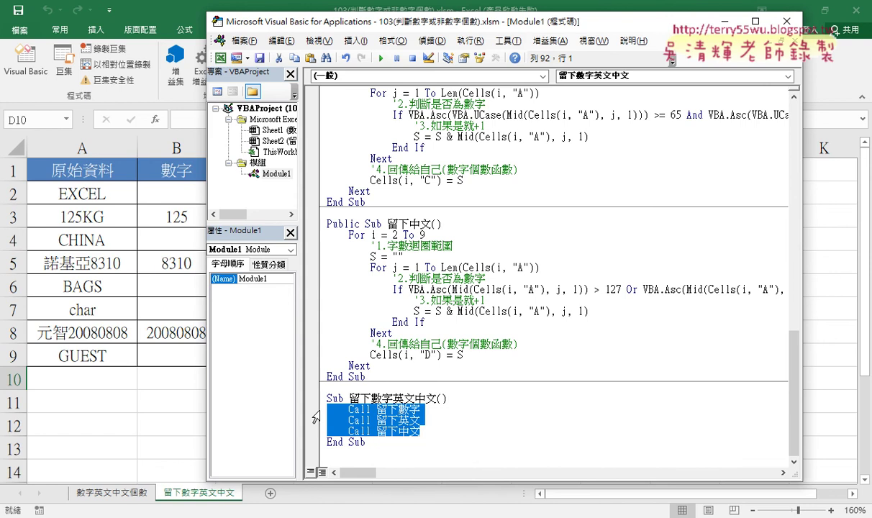
Assign the 留下數字英文中文 macro to the 留下中文 button and relabel it 留下數字英文中文
left_click(204, 400)
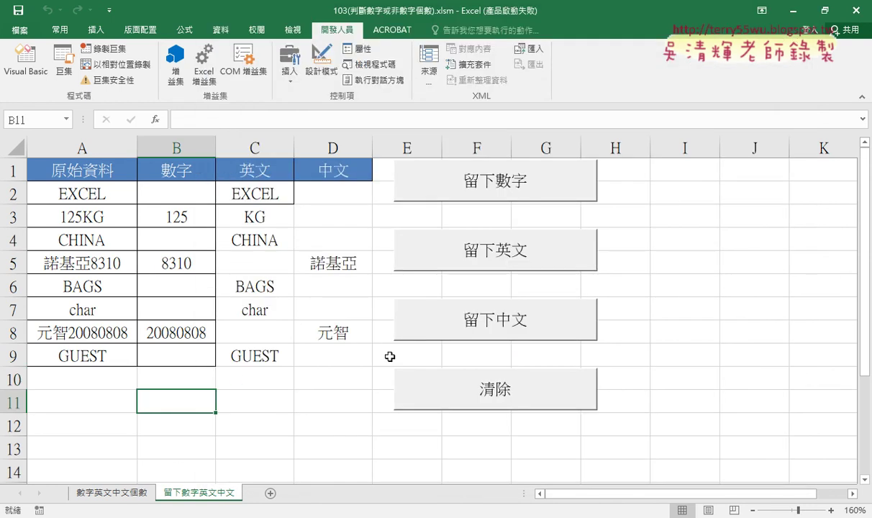
right_click(477, 325)
left_click(513, 431)
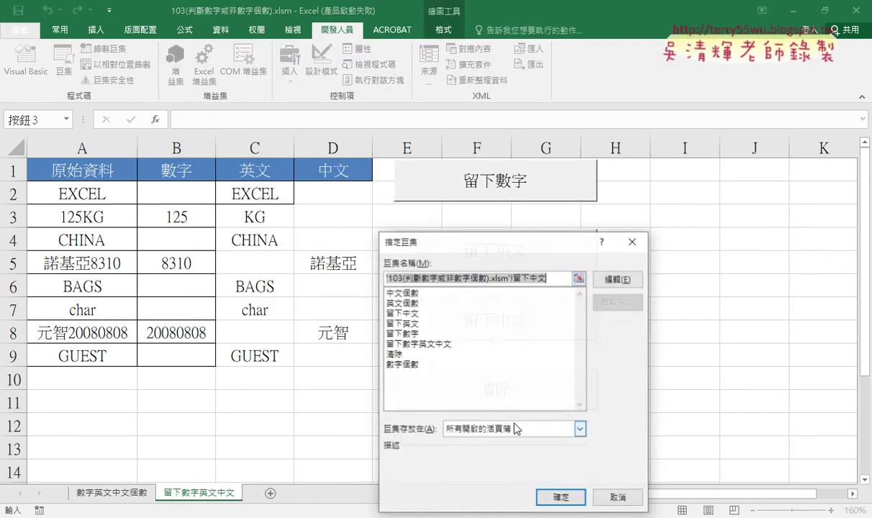
left_click(418, 343)
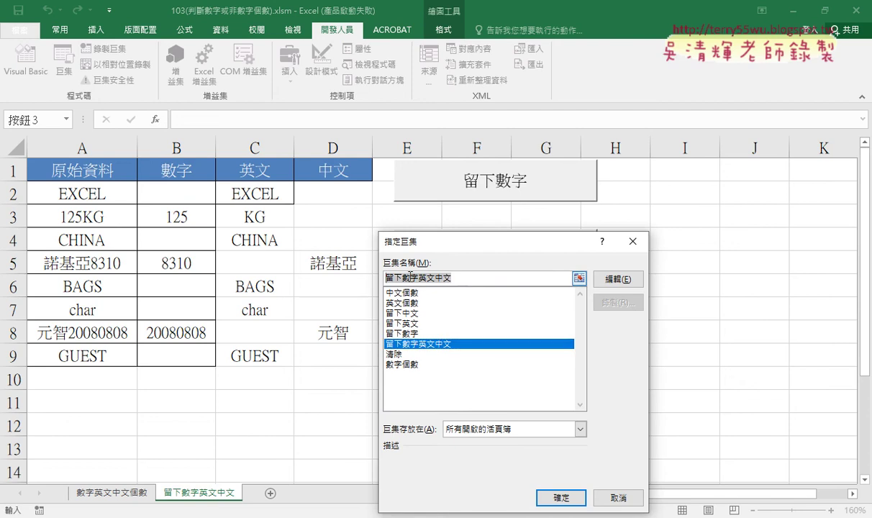
right_click(410, 275)
left_click(419, 291)
left_click(560, 497)
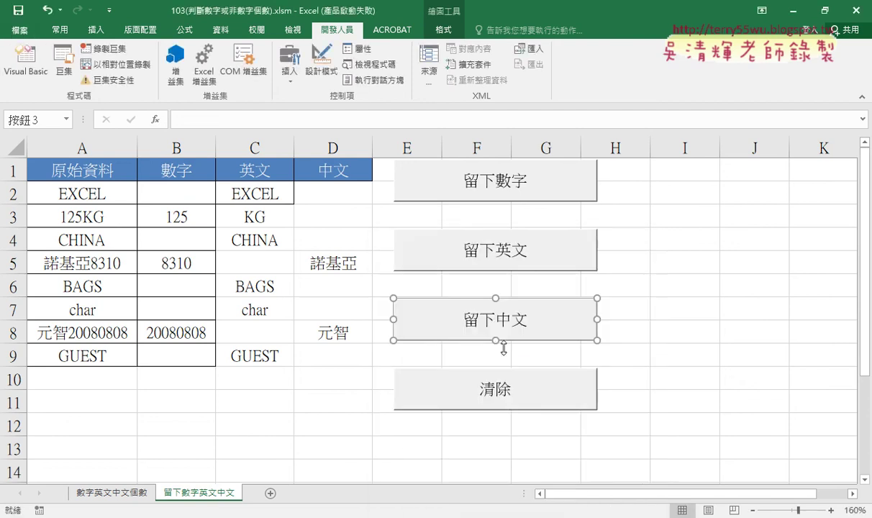
left_click(465, 319)
key("Delete")
key("Delete")
key("Delete")
key("Delete")
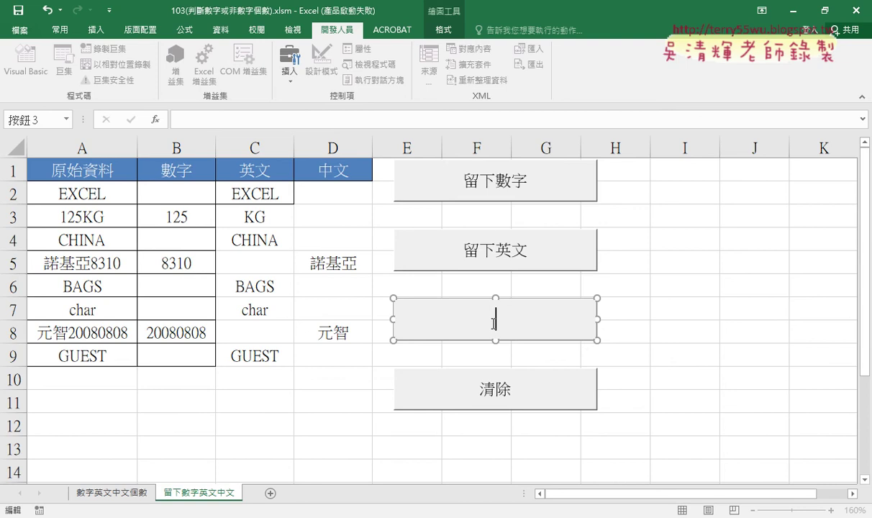
type("留下數字英文中文")
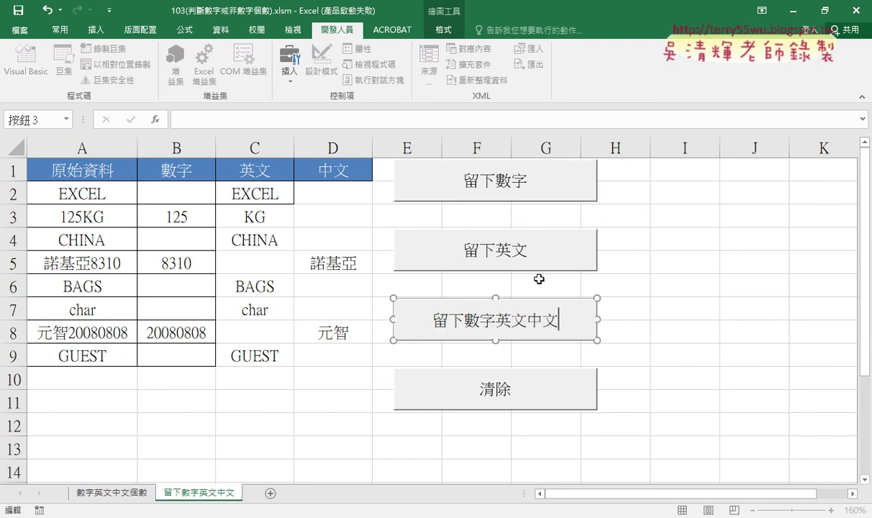
Delete the 留下英文 and 留下數字 buttons
right_click(545, 250)
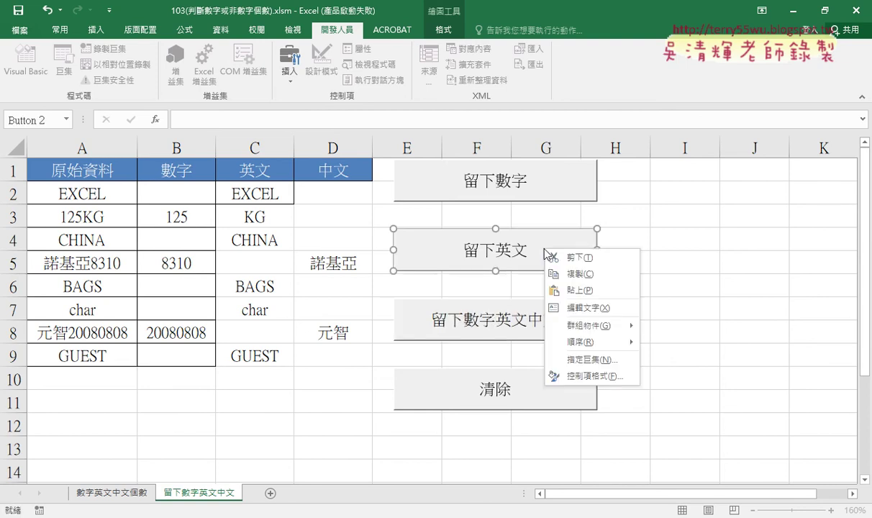
key("Escape")
left_click(533, 182, "ctrl")
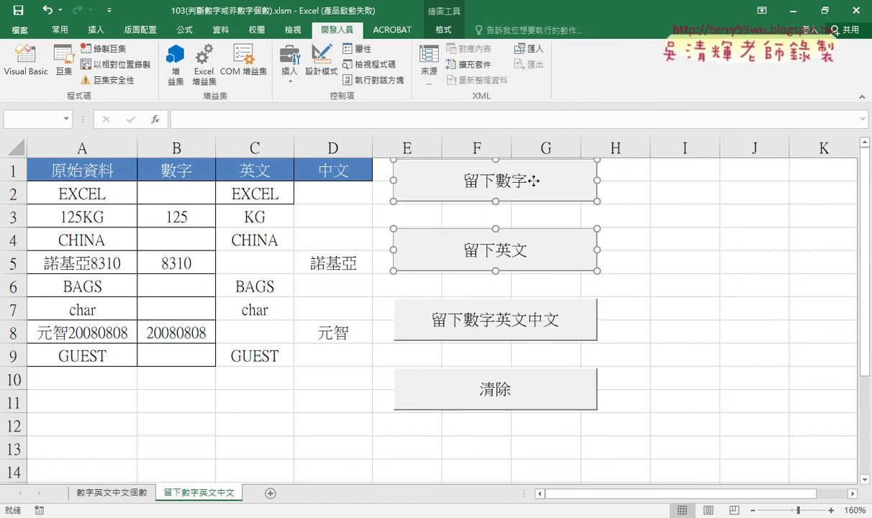
key("Delete")
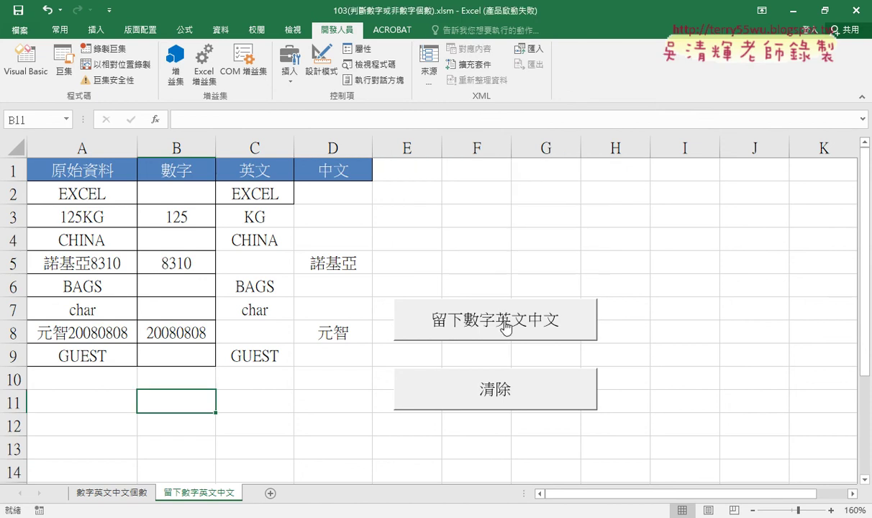
Move the 留下數字英文中文 and 清除 buttons up beside the table's top rows
left_click(506, 327)
left_click(516, 389, "ctrl")
left_click_drag(519, 328, 515, 187)
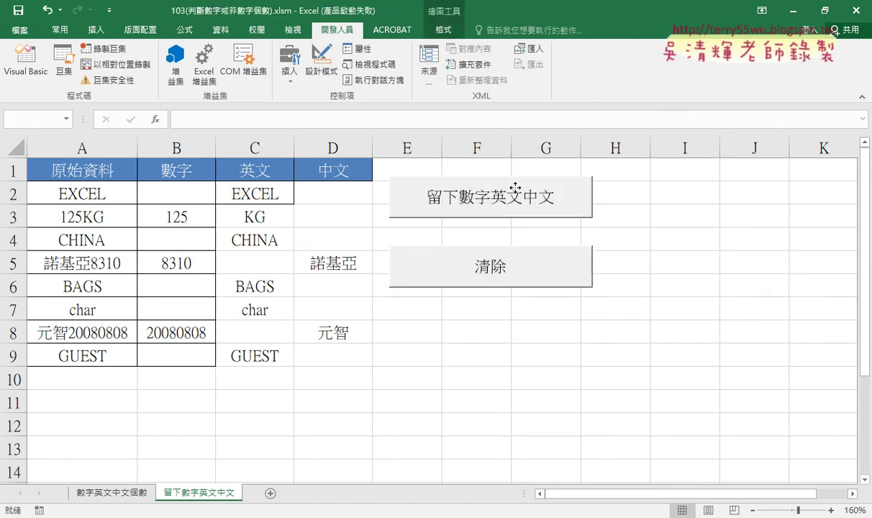
Clear and refill columns B–D three times with 清除 and 留下數字英文中文, then switch to File Explorer
left_click(545, 350)
left_click(502, 265)
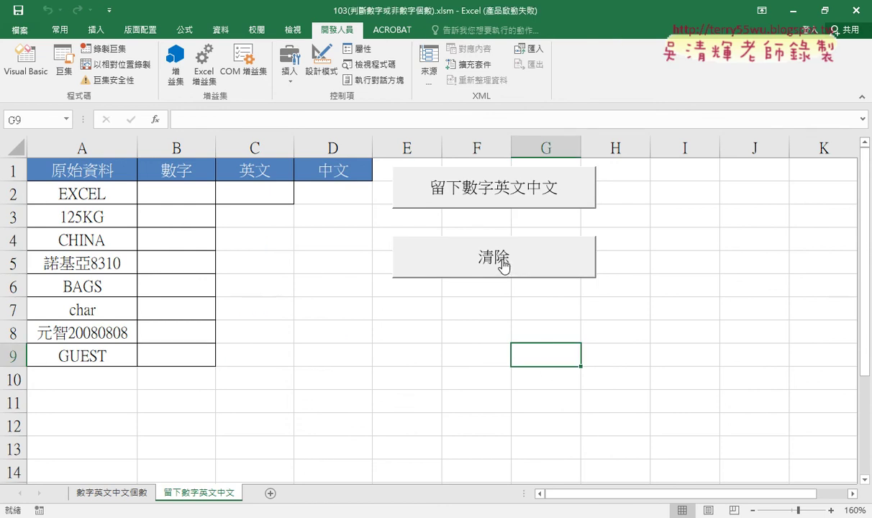
left_click(491, 190)
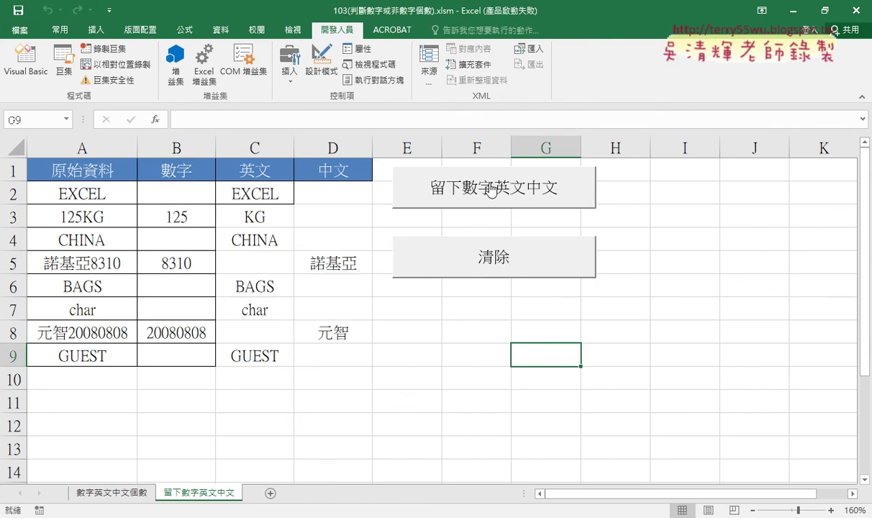
left_click(515, 256)
left_click(505, 203)
left_click(484, 259)
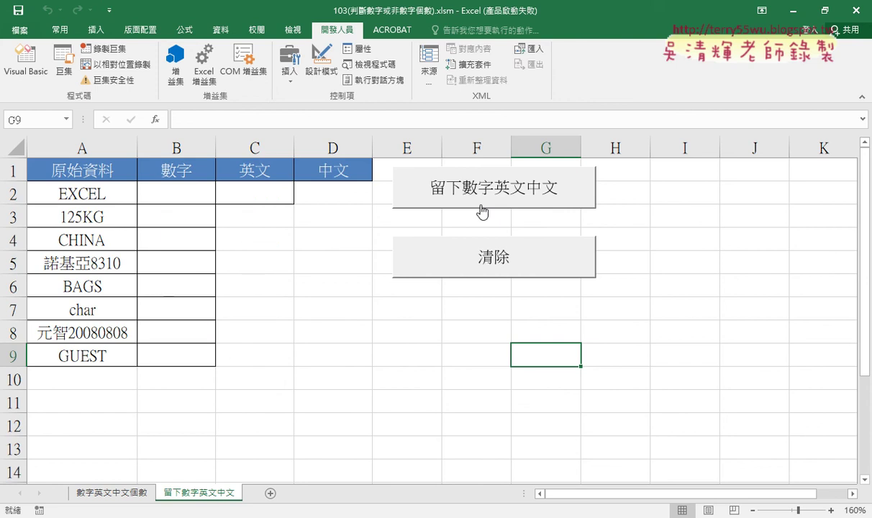
left_click(481, 203)
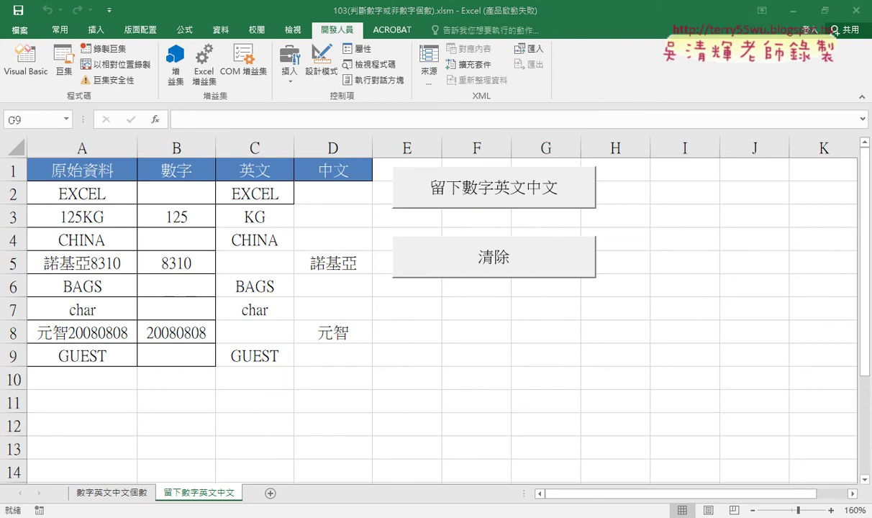
left_click(415, 397)
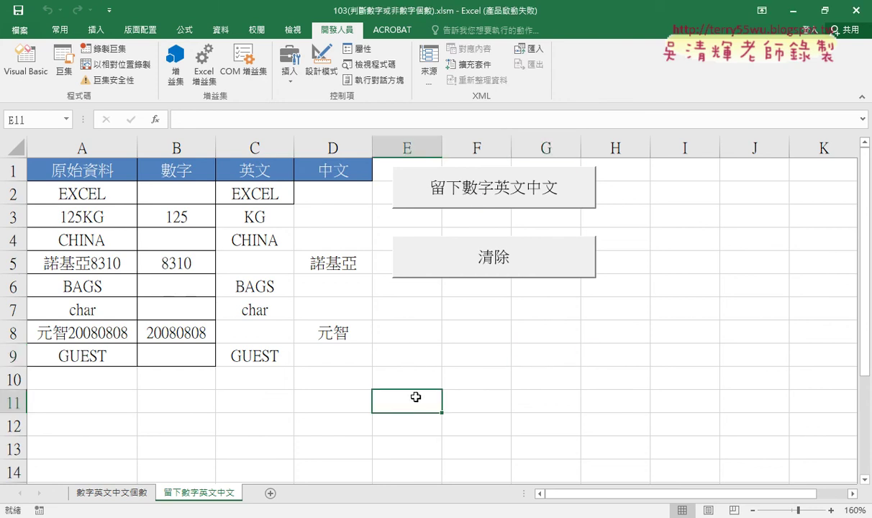
key("alt+Tab")
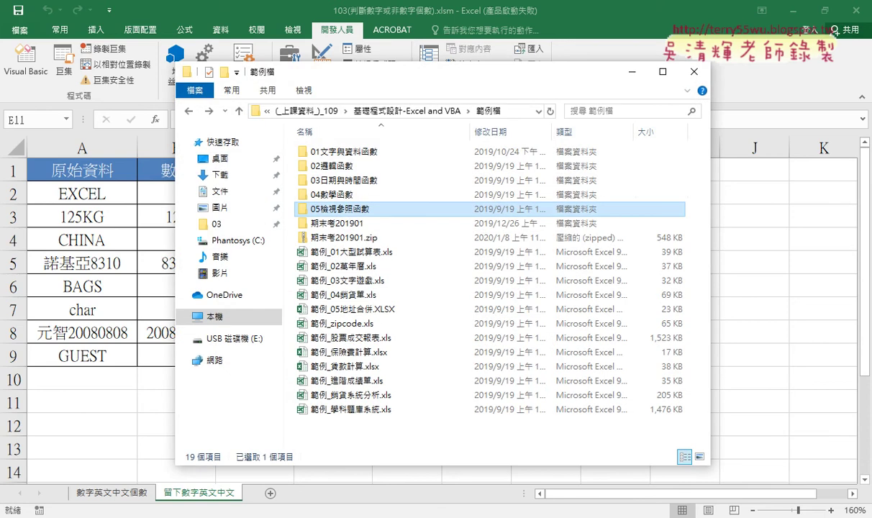
In the 01文字與資料函數 folder, highlight 範例_字串切割.xlsx with pen marks, then open it
double_click(341, 151)
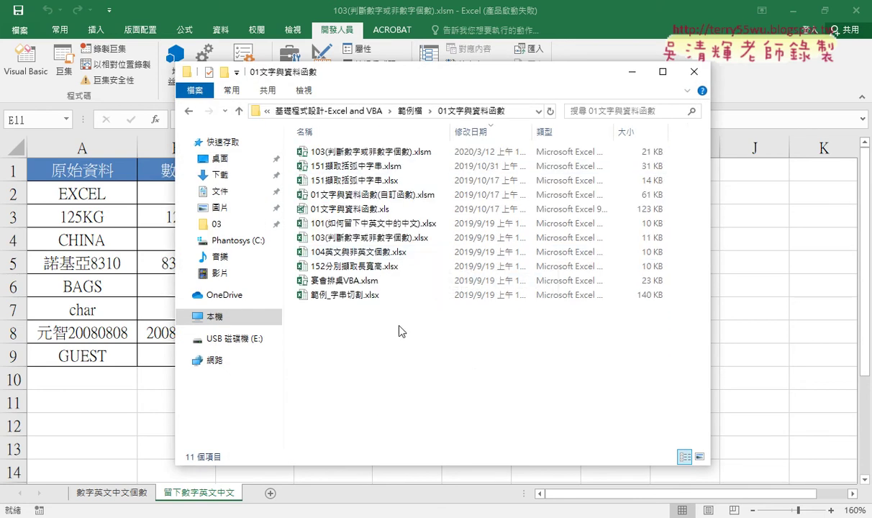
left_click(346, 301)
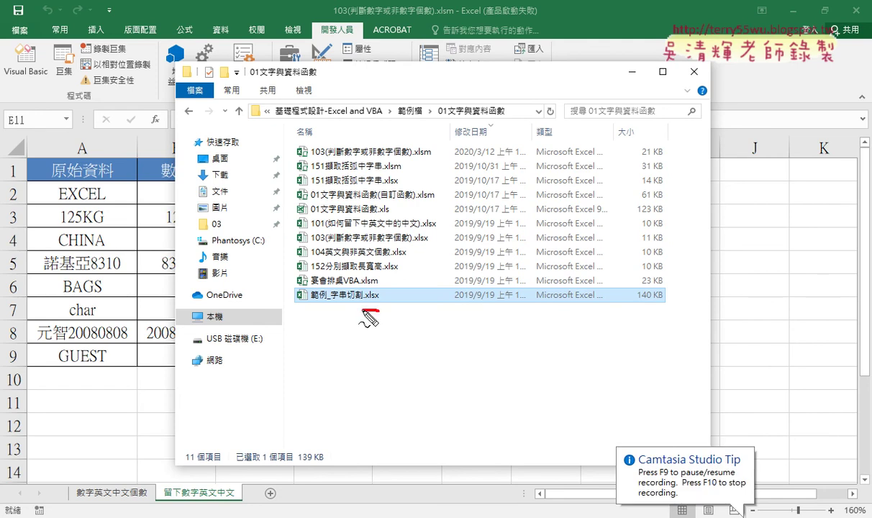
left_click_drag(363, 312, 369, 313)
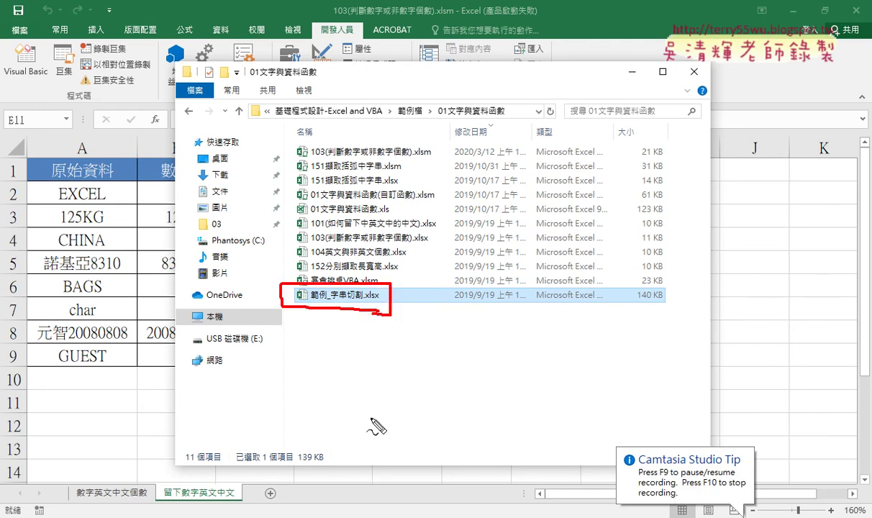
left_click_drag(371, 417, 356, 310)
mouse_move(344, 345)
left_mouse_down()
mouse_move(356, 311)
mouse_move(403, 347)
left_mouse_up()
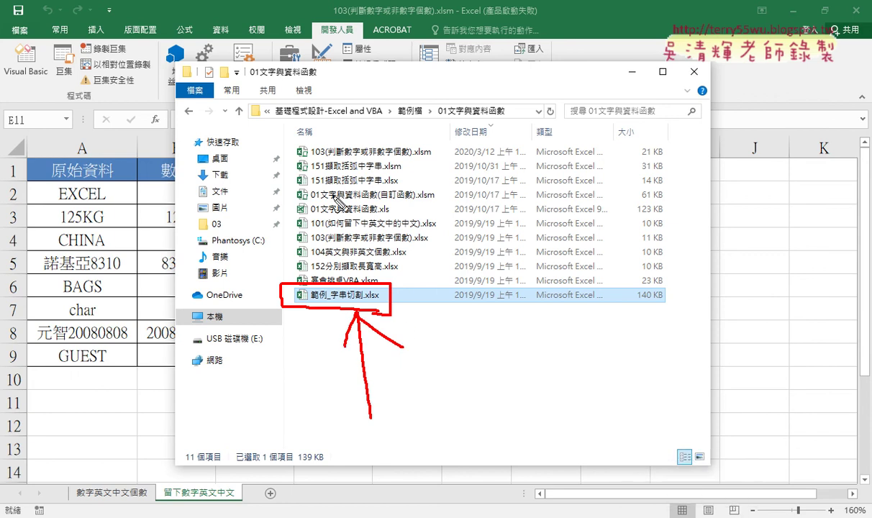
left_click_drag(312, 156, 416, 153)
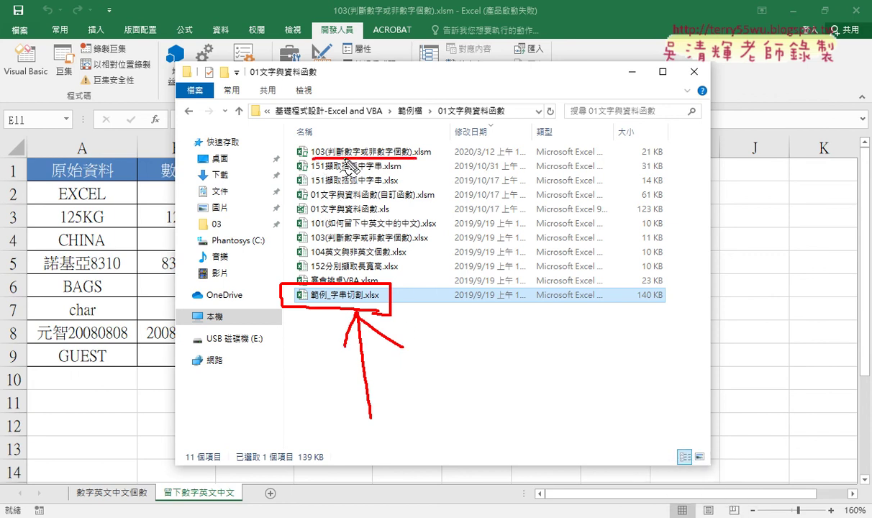
left_click_drag(283, 152, 274, 282)
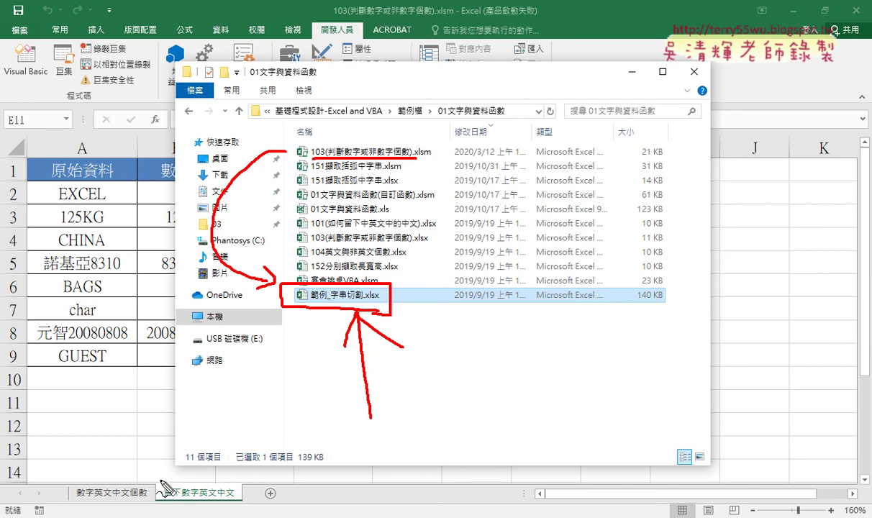
left_click_drag(164, 484, 233, 504)
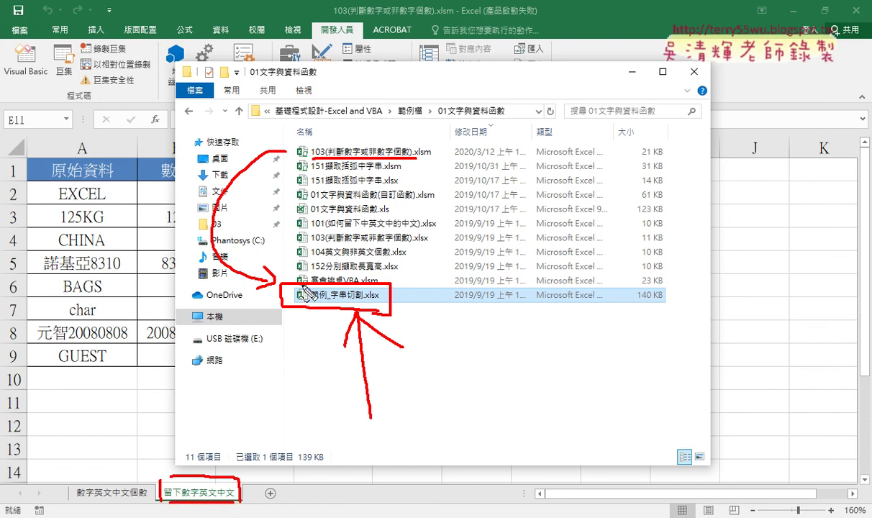
key("Escape")
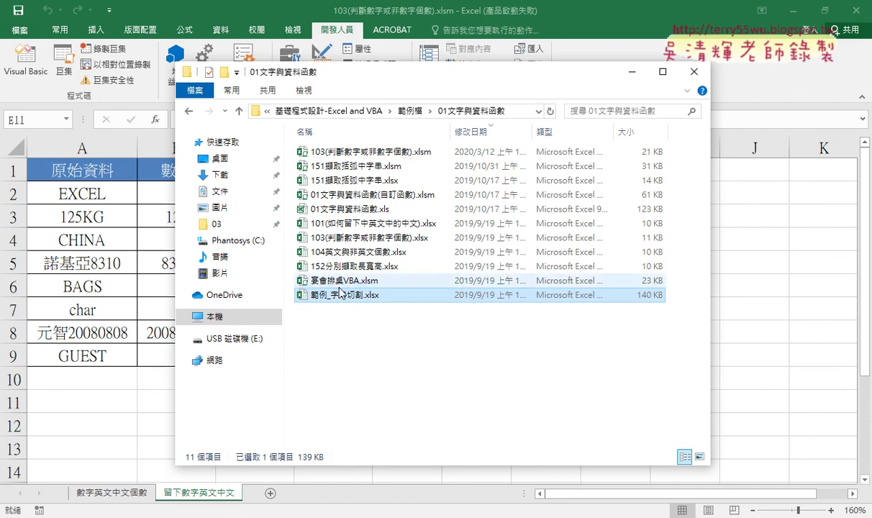
double_click(339, 294)
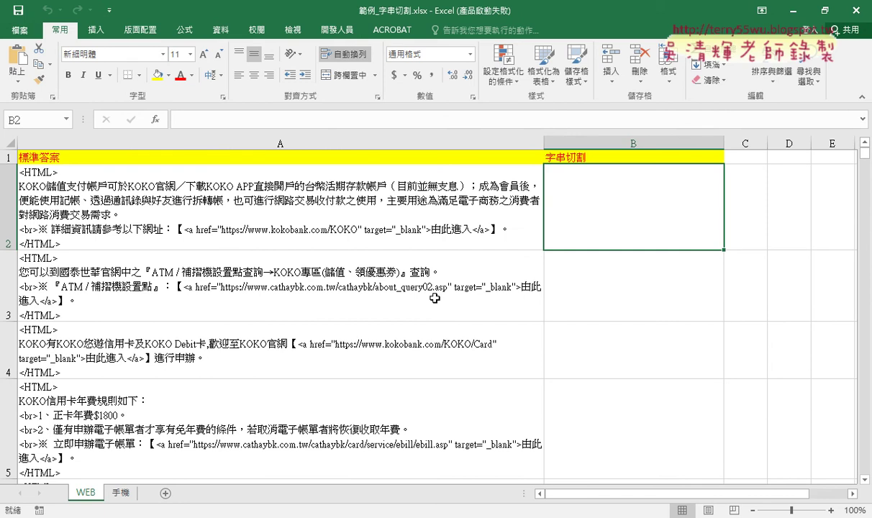
Annotate A2's <HTML> snippet and the kokobank URL destined for column B, then clear the marks
left_click(238, 227)
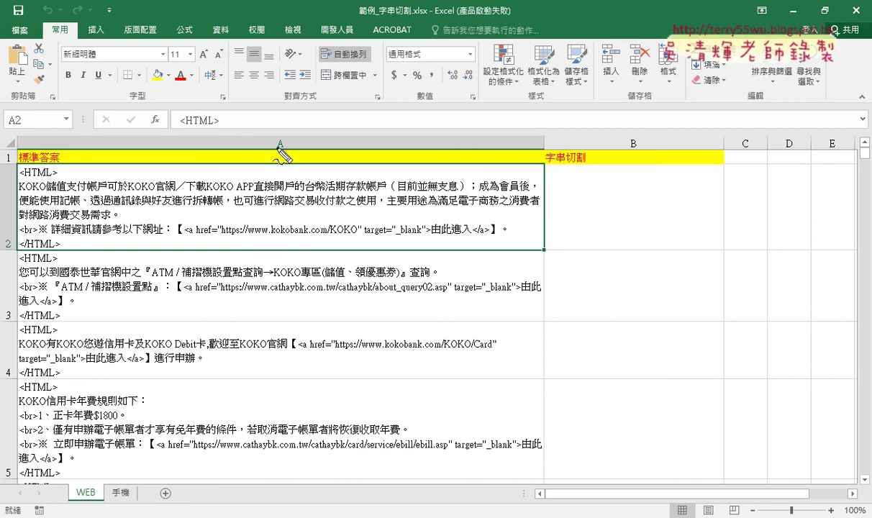
left_click_drag(283, 135, 283, 148)
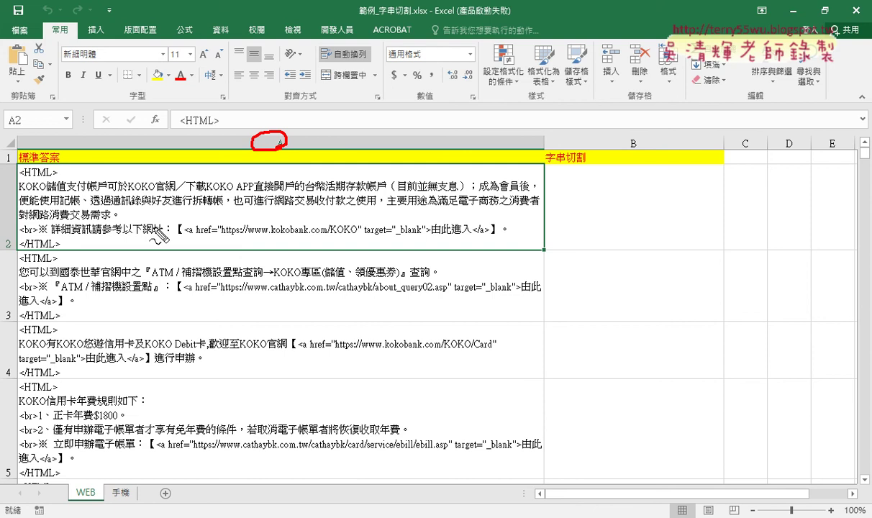
left_click_drag(58, 186, 56, 173)
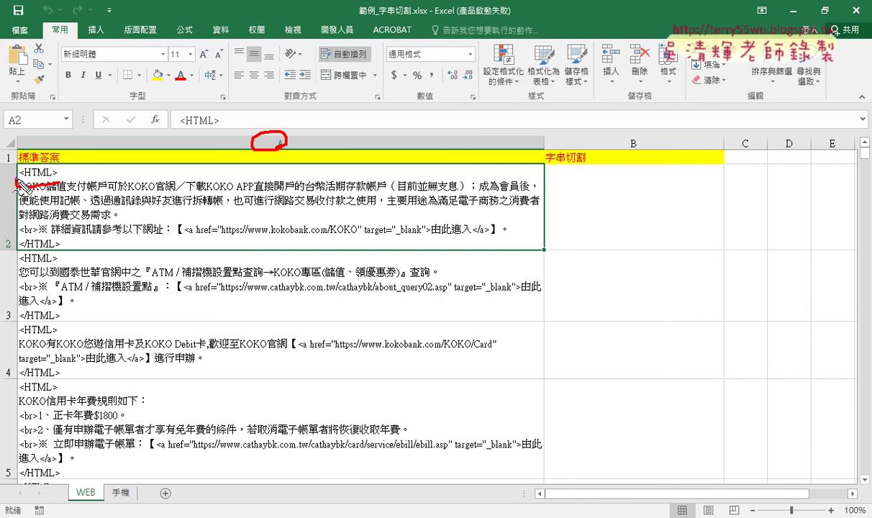
left_click_drag(60, 241, 58, 238)
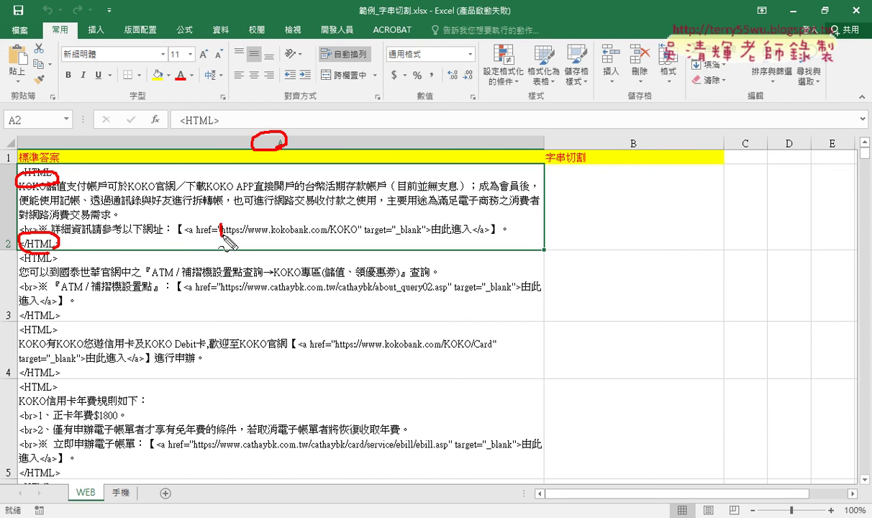
mouse_move(220, 227)
left_mouse_down()
mouse_move(360, 229)
mouse_move(220, 237)
left_mouse_up()
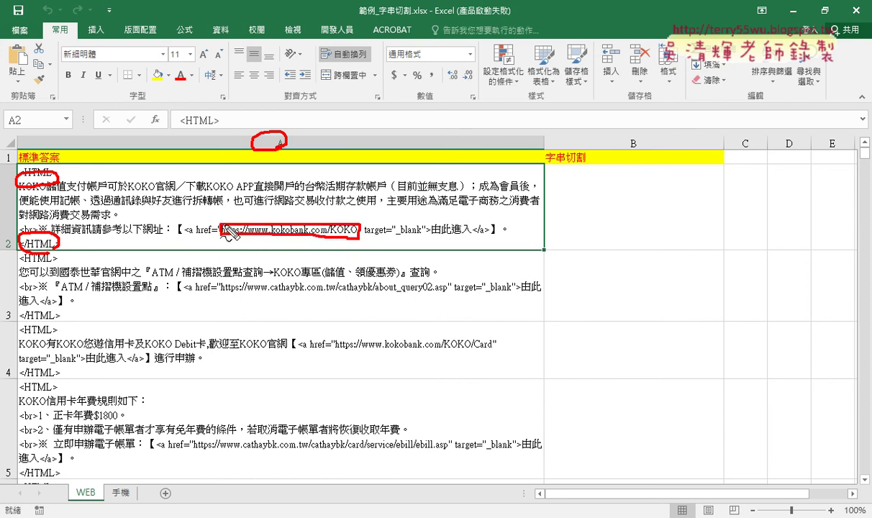
mouse_move(288, 238)
left_mouse_down()
mouse_move(331, 181)
mouse_move(550, 215)
left_mouse_up()
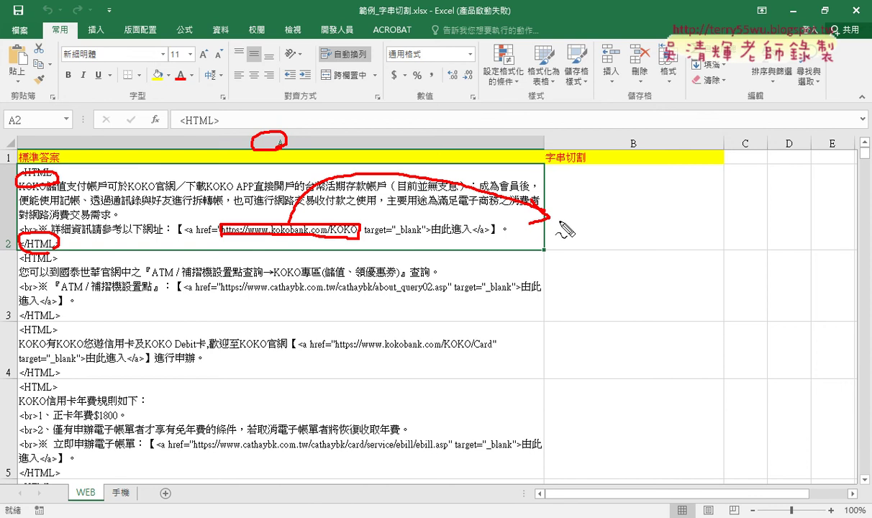
mouse_move(557, 209)
left_mouse_down()
mouse_move(566, 218)
mouse_move(662, 214)
mouse_move(564, 220)
left_mouse_up()
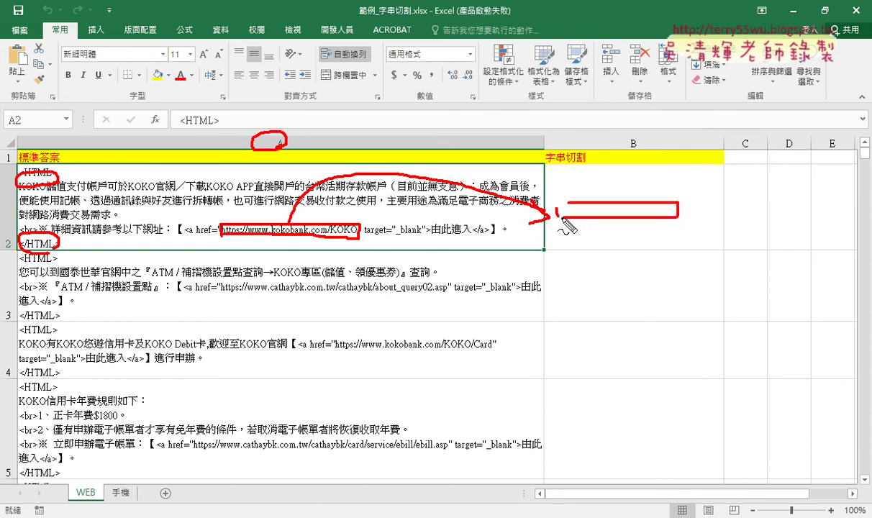
key("Escape")
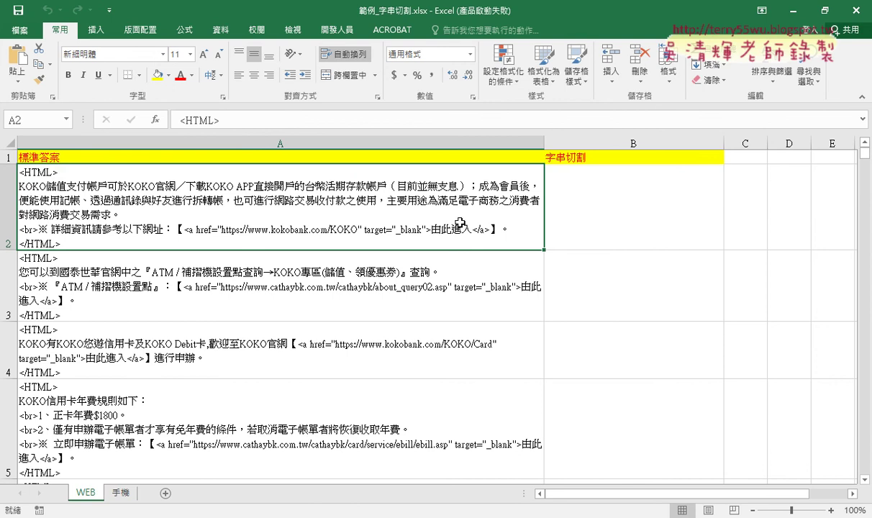
double_click(375, 227)
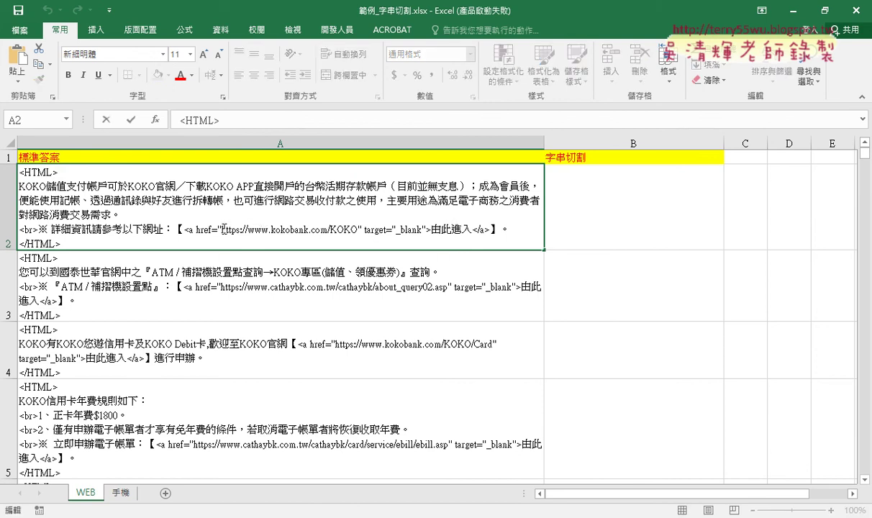
left_click_drag(222, 228, 358, 230)
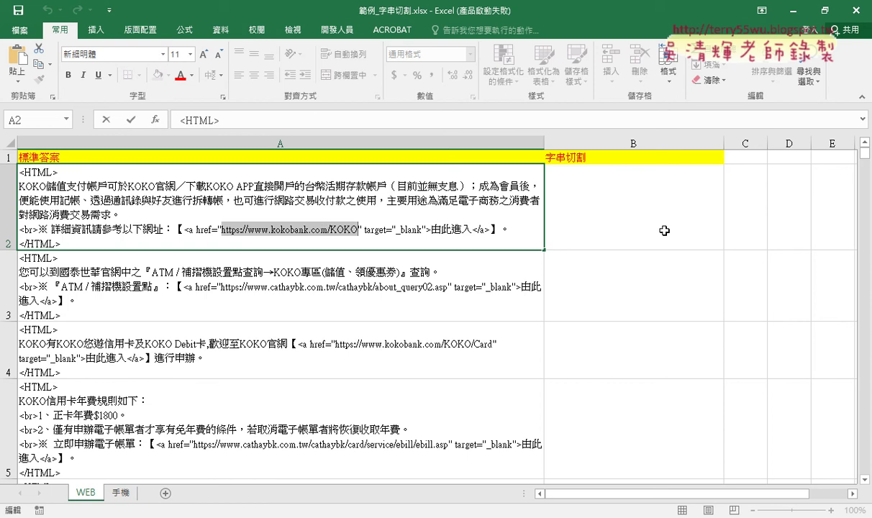
key("ctrl+c")
left_click(664, 230)
double_click(654, 241)
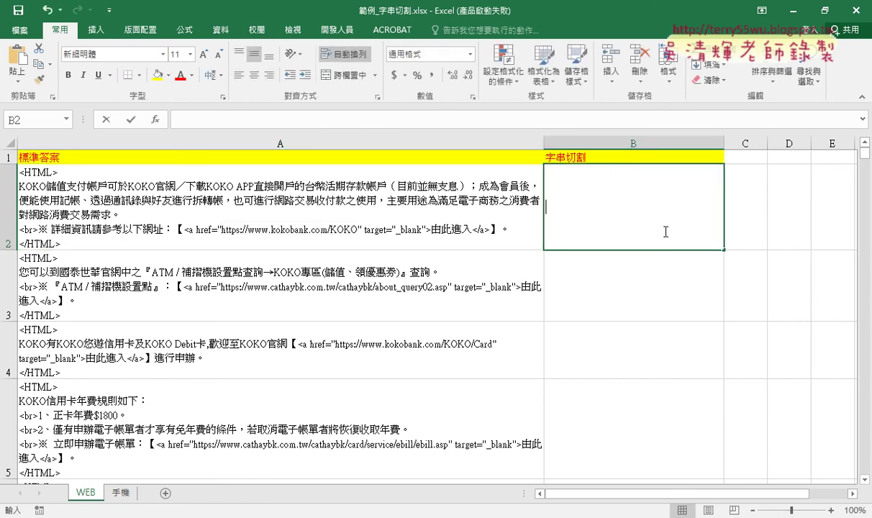
key("ctrl+v")
Copy the cathaybk link from A3's text into B3
left_click(216, 284)
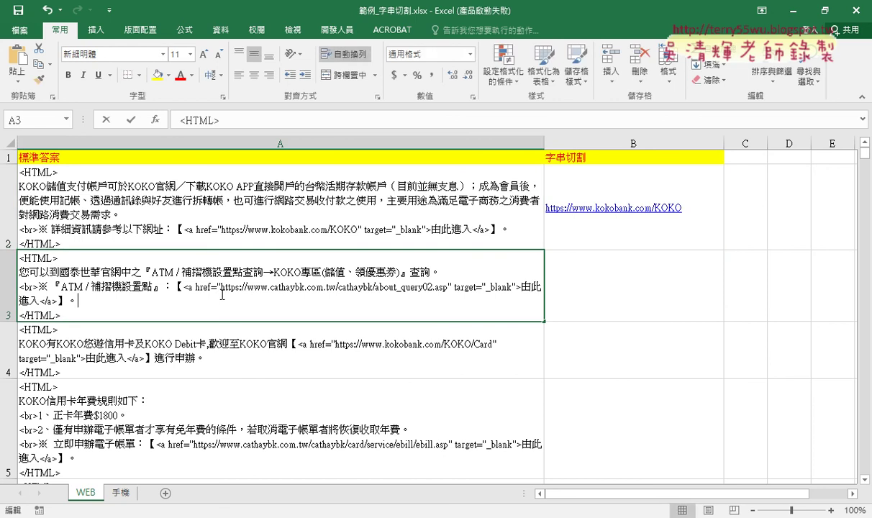
left_click_drag(221, 286, 447, 286)
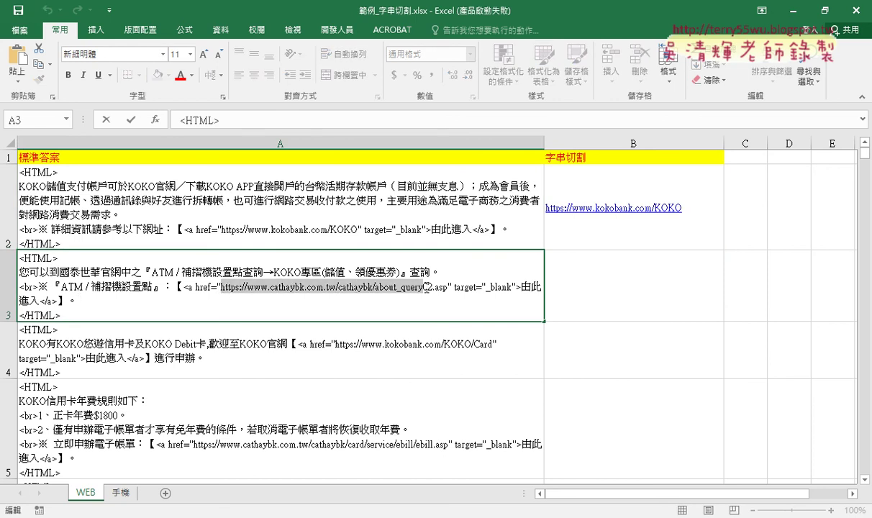
key("ctrl+c")
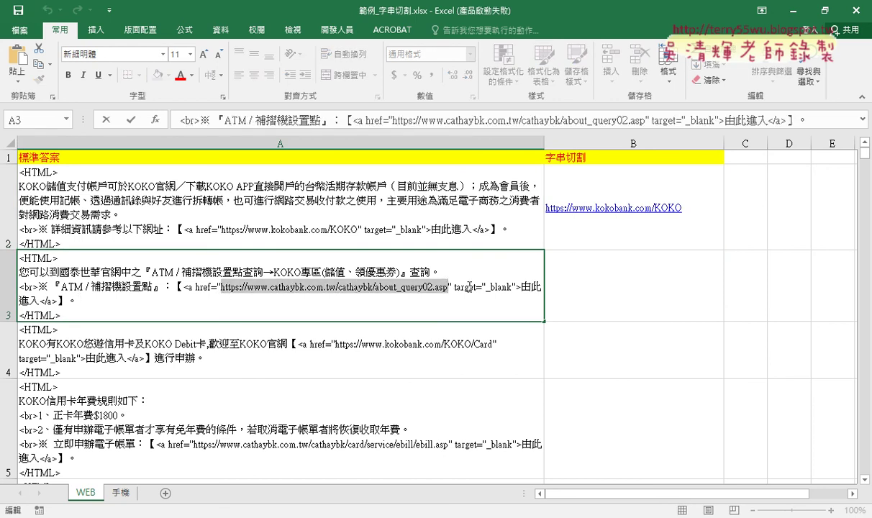
double_click(610, 299)
key("ctrl+v")
left_click(580, 342)
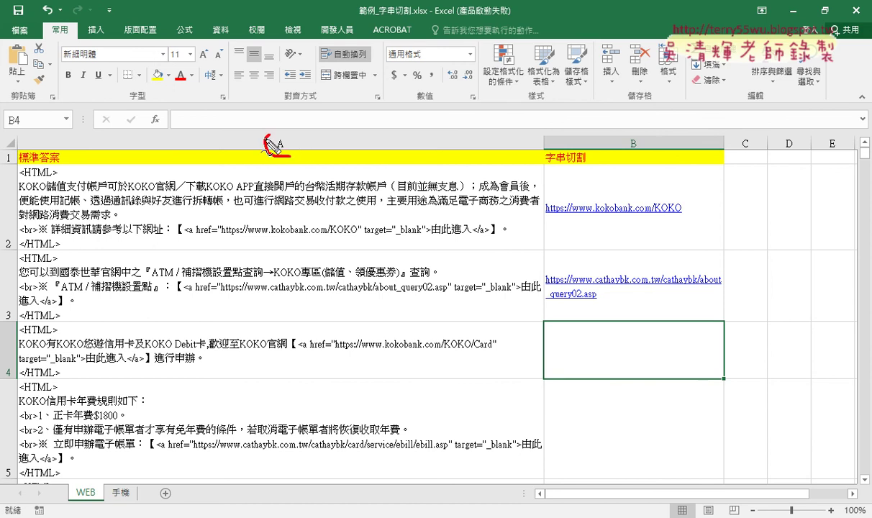
mouse_move(280, 133)
left_mouse_down()
mouse_move(559, 106)
mouse_move(600, 139)
left_mouse_up()
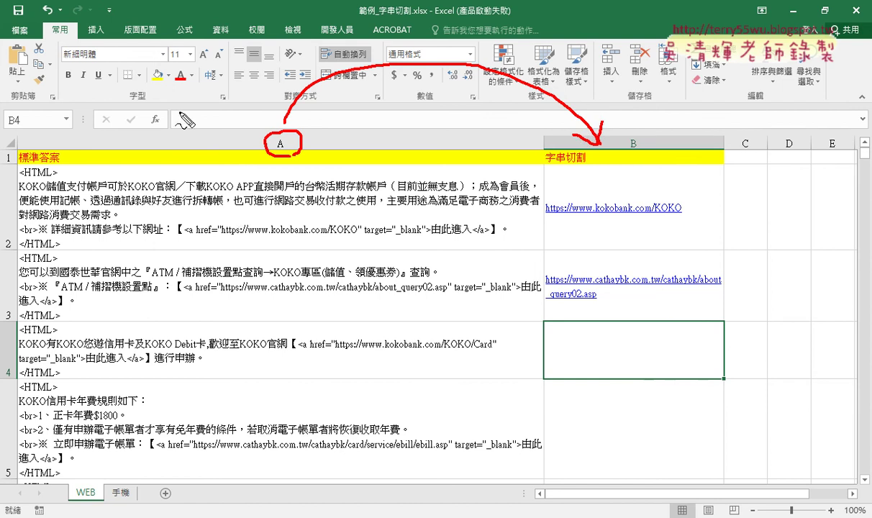
mouse_move(152, 114)
left_mouse_down()
mouse_move(191, 112)
mouse_move(194, 92)
left_mouse_up()
mouse_move(213, 78)
left_mouse_down()
mouse_move(207, 116)
mouse_move(190, 109)
left_mouse_up()
left_click_drag(239, 79, 224, 105)
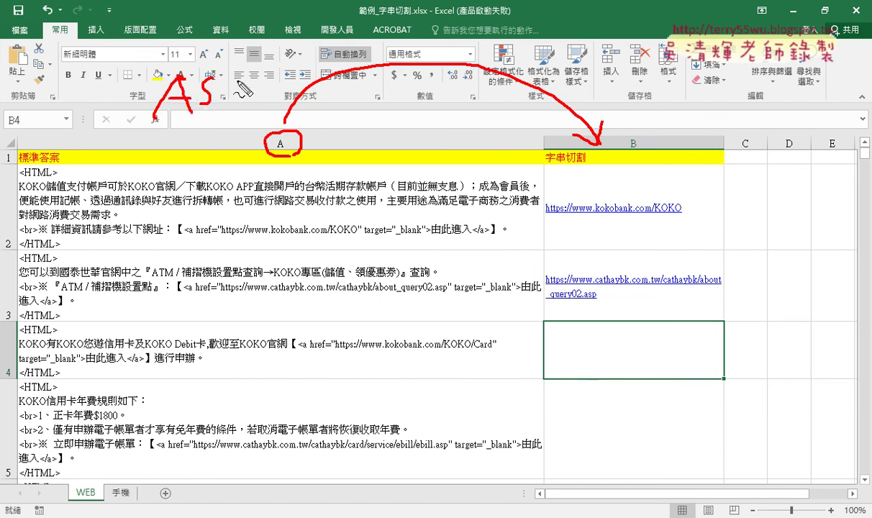
left_click_drag(163, 116, 241, 111)
left_click_drag(171, 127, 232, 125)
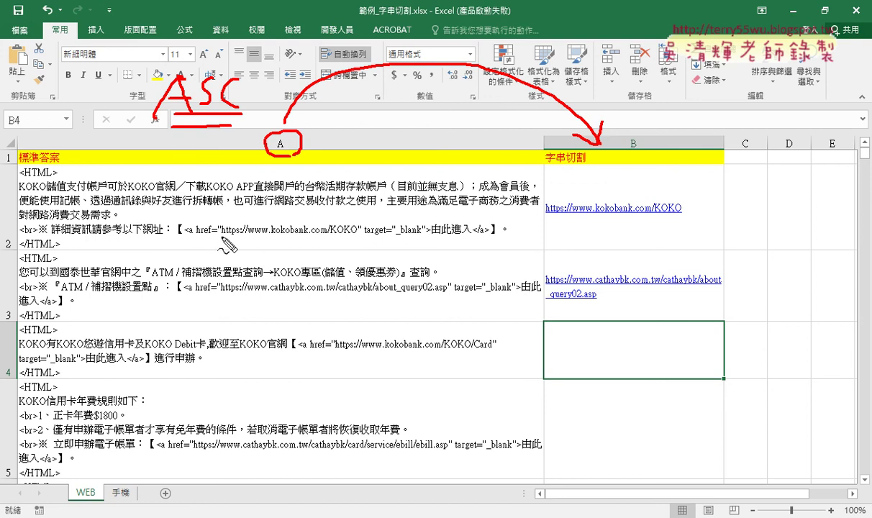
mouse_move(223, 235)
left_mouse_down()
mouse_move(184, 235)
mouse_move(432, 250)
left_mouse_up()
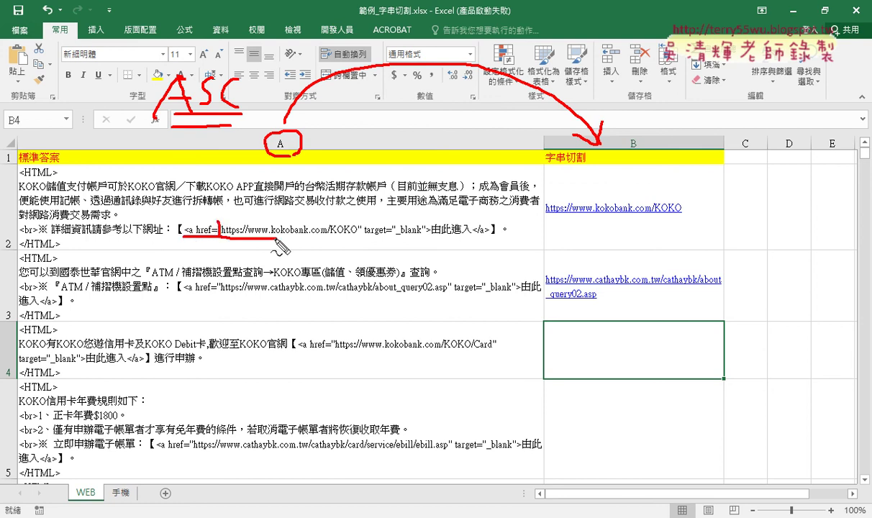
left_click_drag(220, 239, 360, 242)
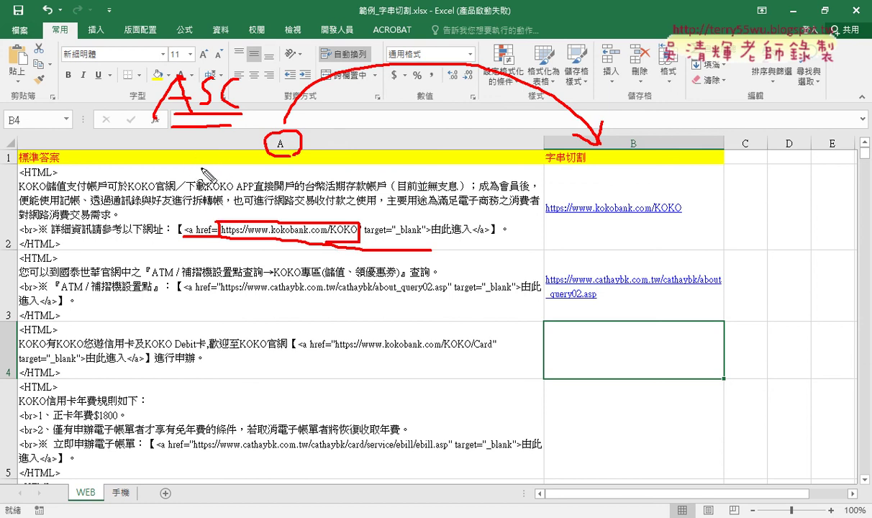
mouse_move(128, 146)
left_mouse_down()
mouse_move(154, 152)
mouse_move(138, 174)
mouse_move(151, 159)
mouse_move(158, 174)
mouse_move(199, 173)
left_mouse_up()
left_click(160, 156)
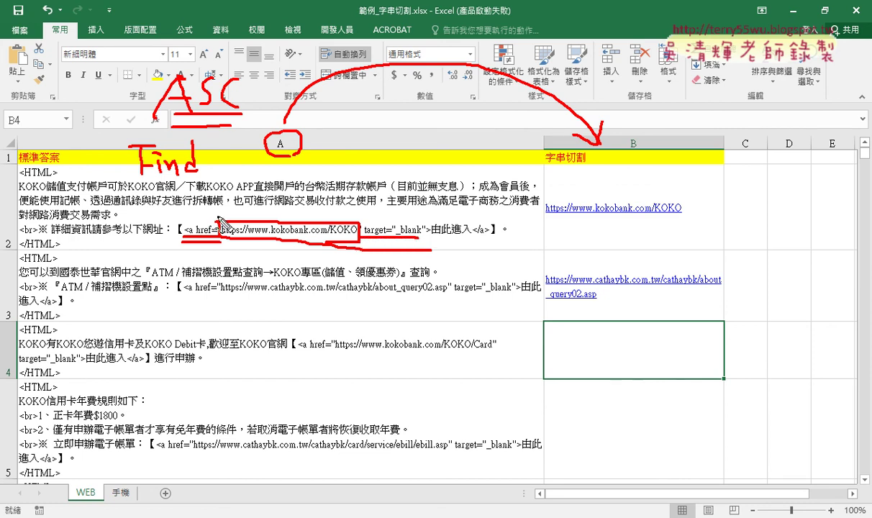
left_click_drag(218, 216, 218, 246)
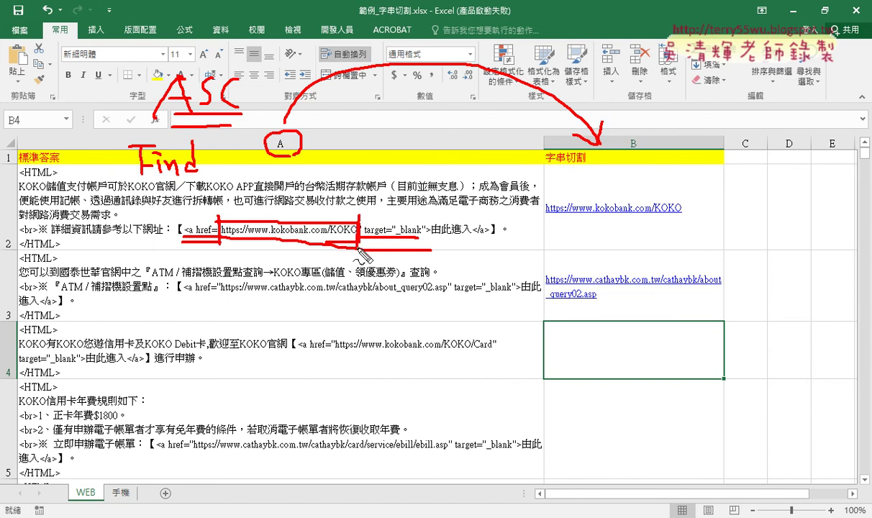
mouse_move(306, 219)
left_mouse_down()
mouse_move(335, 196)
mouse_move(521, 204)
mouse_move(523, 218)
left_mouse_up()
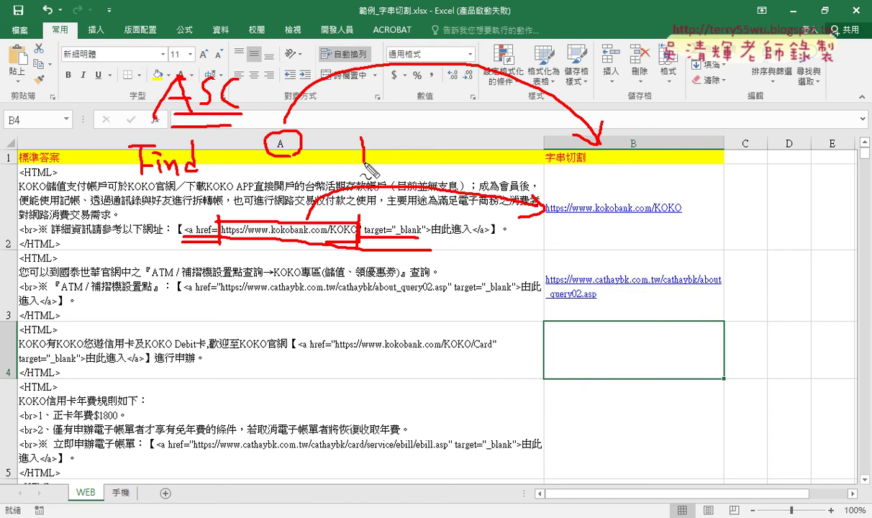
mouse_move(363, 137)
left_mouse_down()
mouse_move(364, 162)
mouse_move(440, 153)
mouse_move(362, 165)
left_mouse_up()
left_click(365, 124)
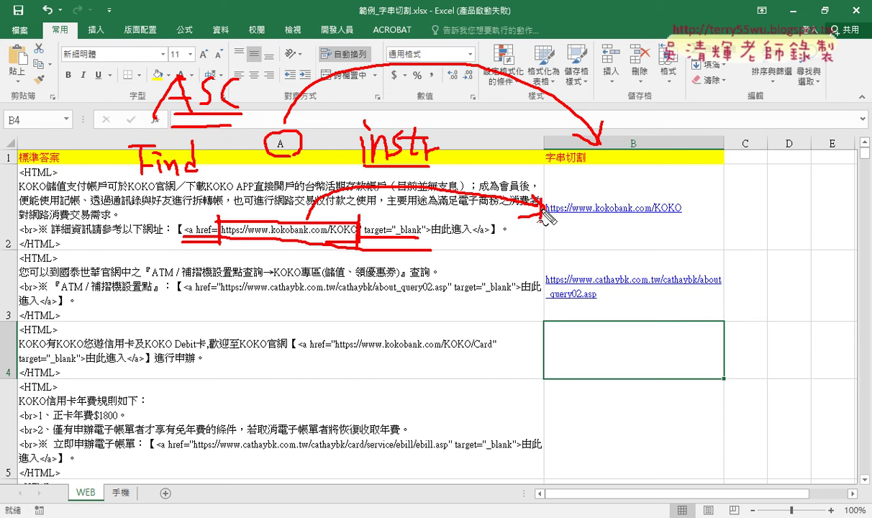
mouse_move(532, 197)
left_mouse_down()
mouse_move(685, 219)
mouse_move(545, 205)
left_mouse_up()
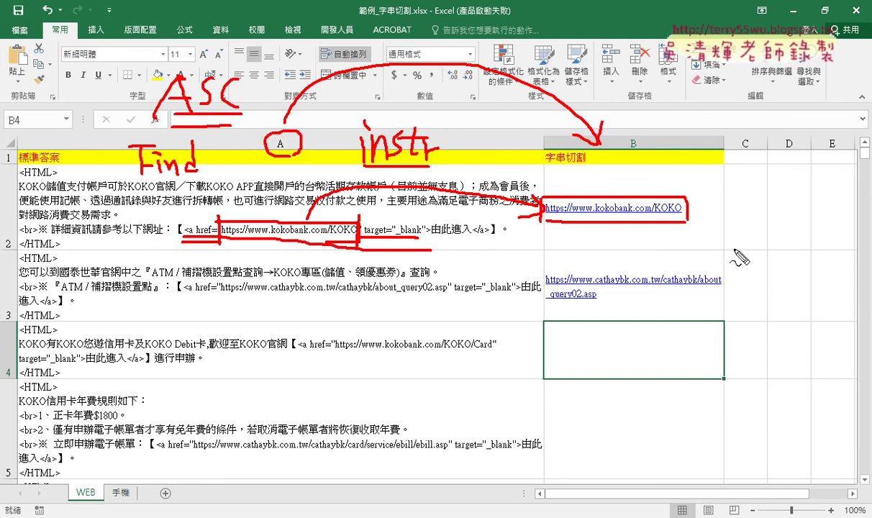
key("Escape")
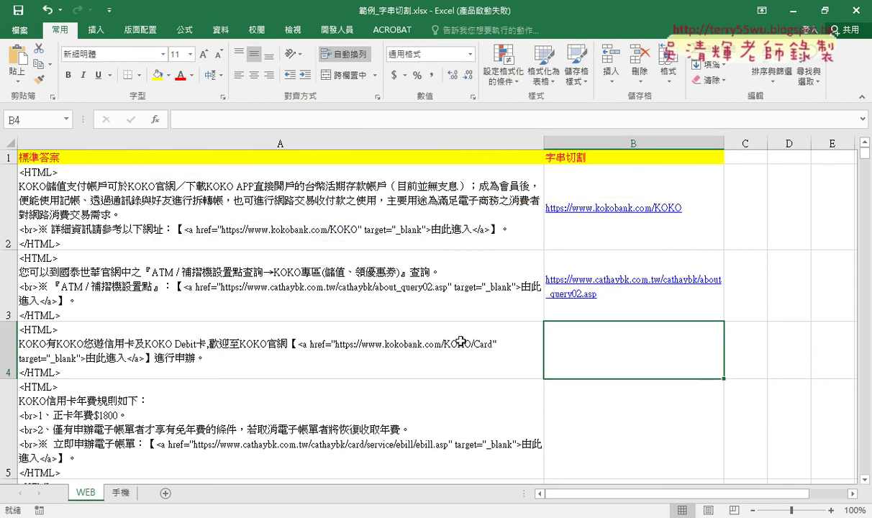
Inspect the pay_2.asp and word14.pdf URLs inside cell A7
scroll(461, 341, "down", 1)
scroll(402, 317, "down", 1)
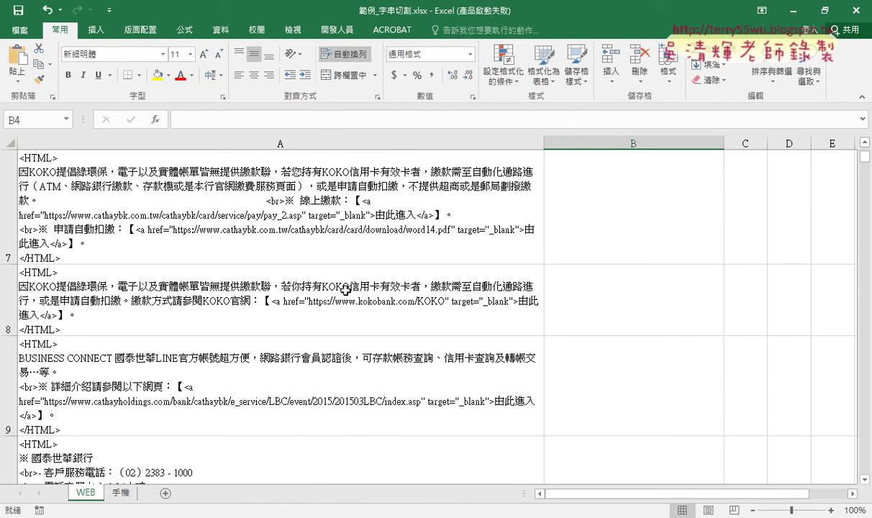
left_click(221, 211)
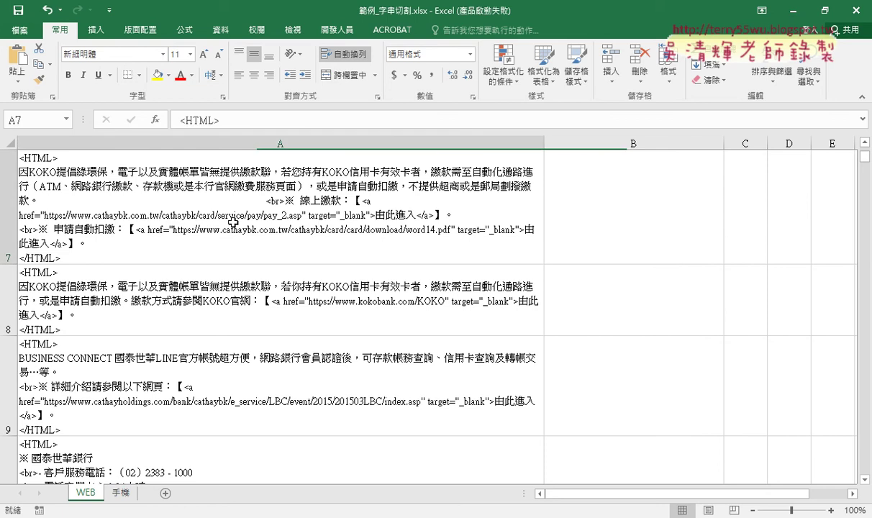
double_click(40, 204)
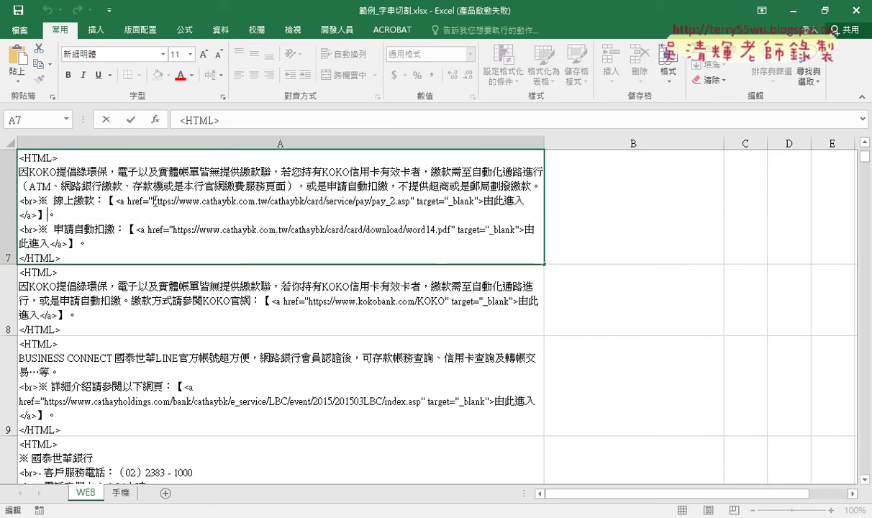
left_click_drag(153, 201, 410, 202)
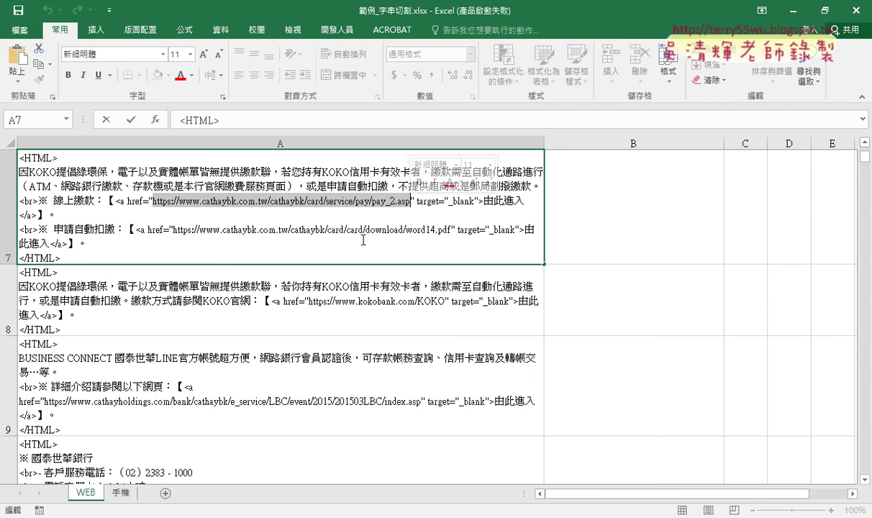
left_click_drag(174, 230, 451, 230)
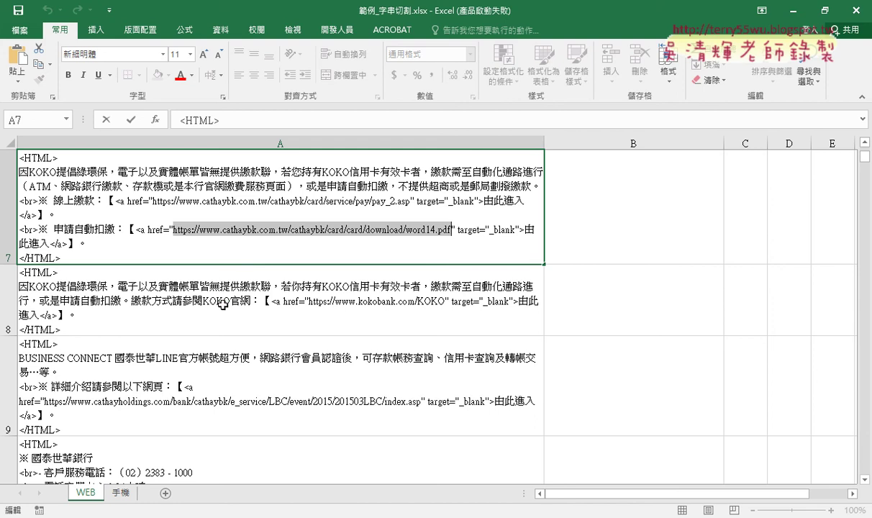
Switch to the 103 workbook and clear columns B–D with 清除
left_click(216, 516)
left_click(118, 479)
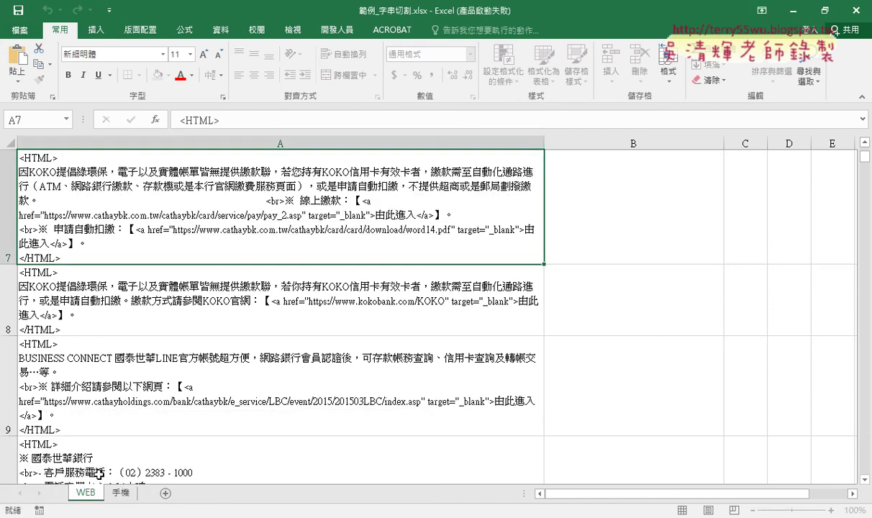
left_click(514, 269)
Refill columns B–D with 留下數字英文中文, then bring the 01文字與資料函數 folder forward
left_click(507, 204)
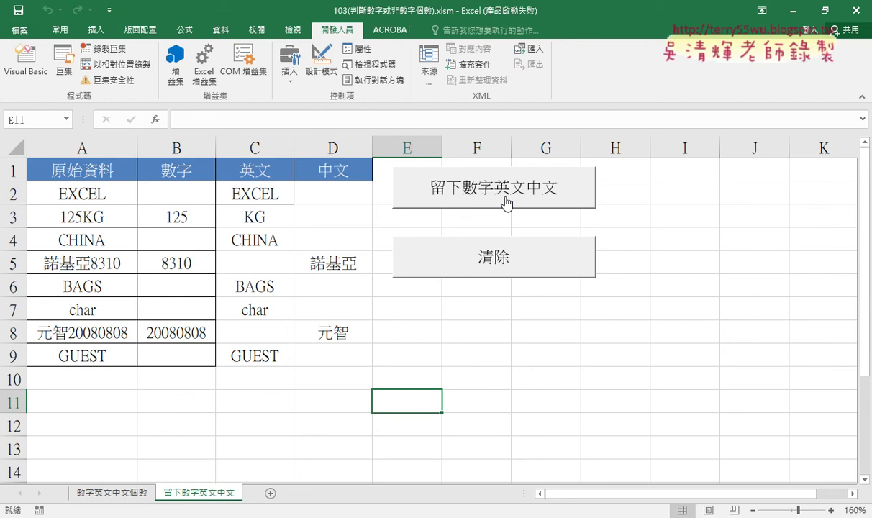
left_click(209, 514)
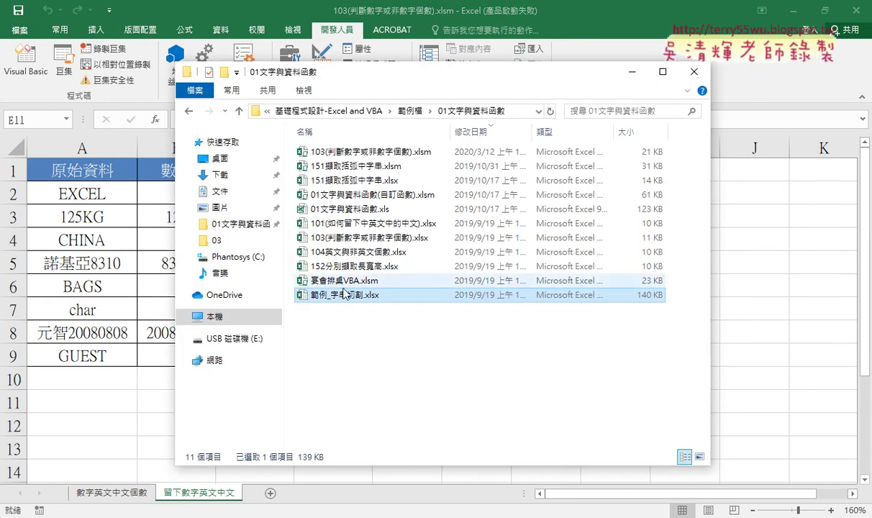